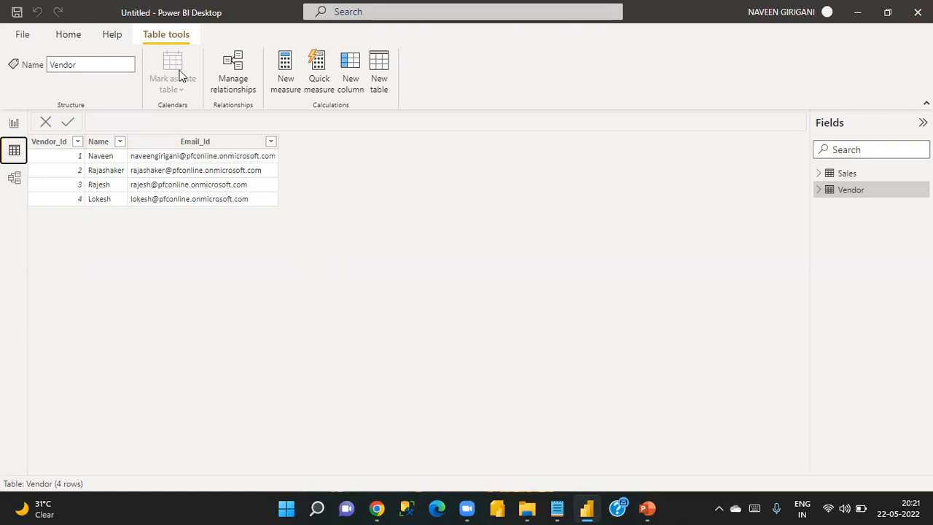
Examine the Vendor_Id columns in the Sales and Vendor tables and the relationship connecting them in the model.
left_click(849, 175)
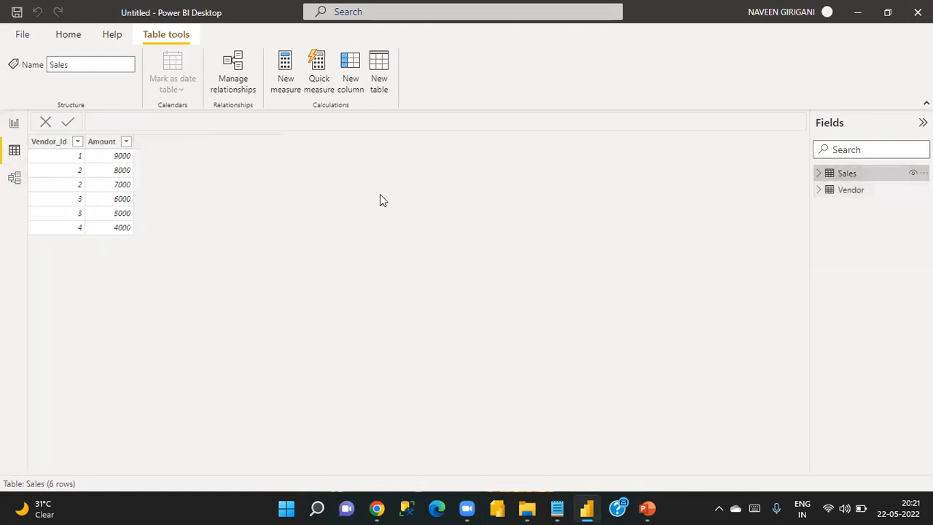
left_click(63, 145)
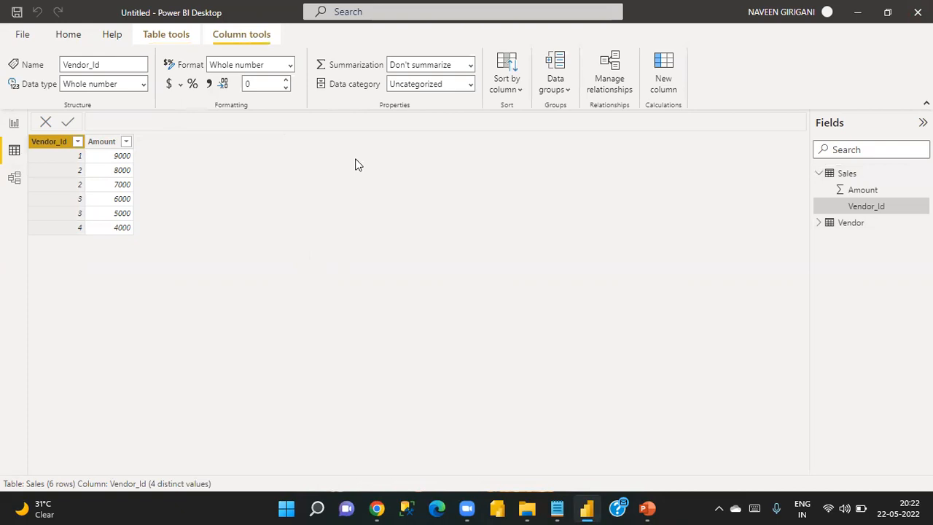
left_click(838, 224)
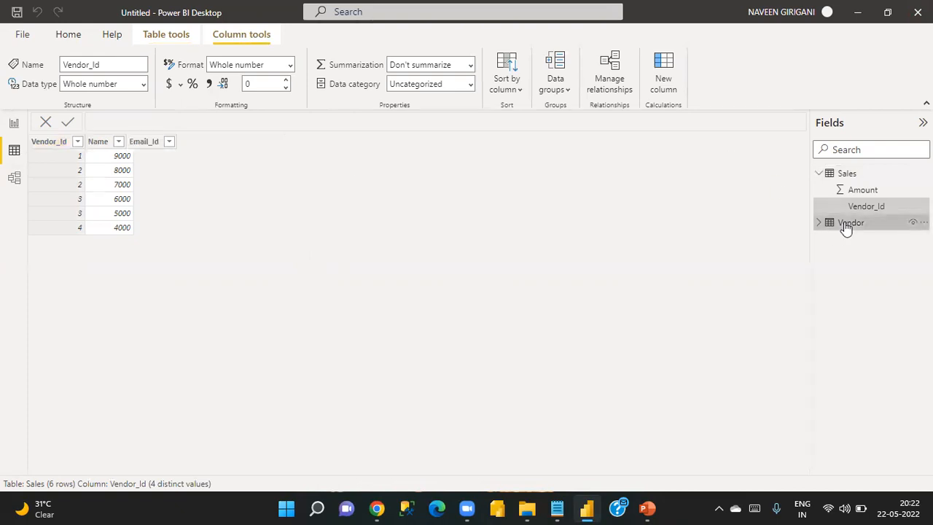
left_click(56, 140)
left_click(860, 268)
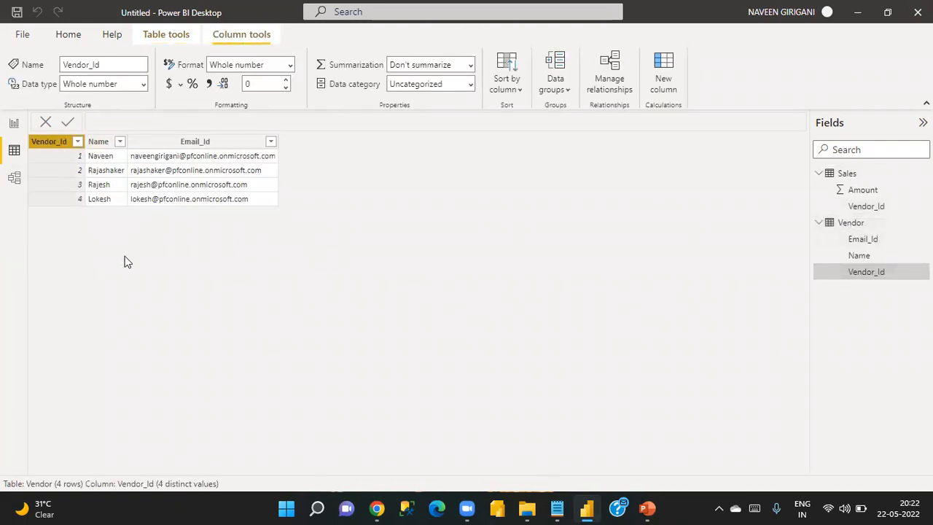
left_click(13, 177)
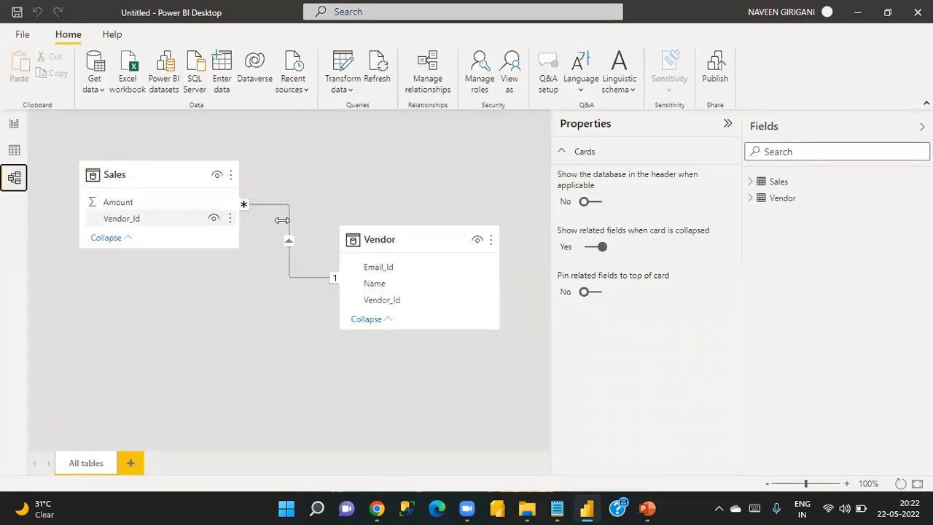
left_click(148, 221)
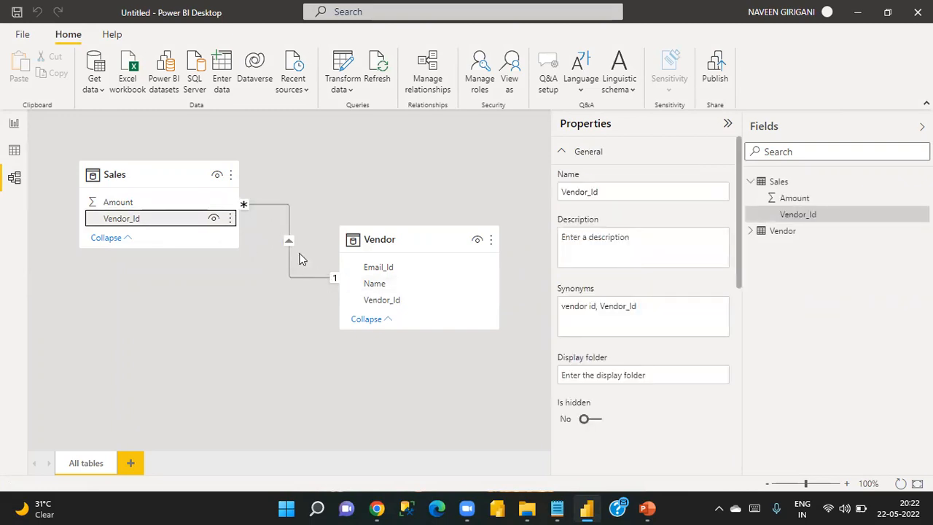
left_click(357, 301)
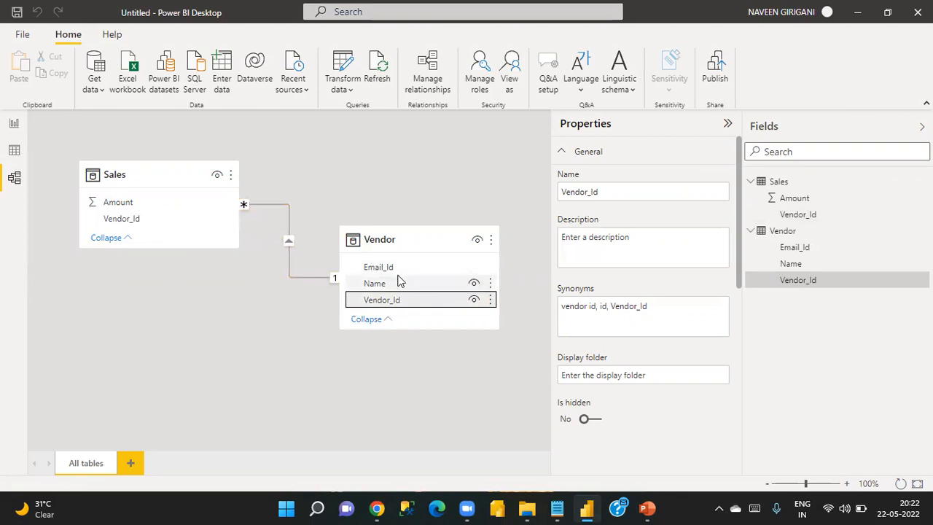
Build a widened table visual with Vendor_Id, Name and Email_Id from Vendor, placing Amount from Sales before Email_Id.
left_click(14, 151)
left_click(14, 124)
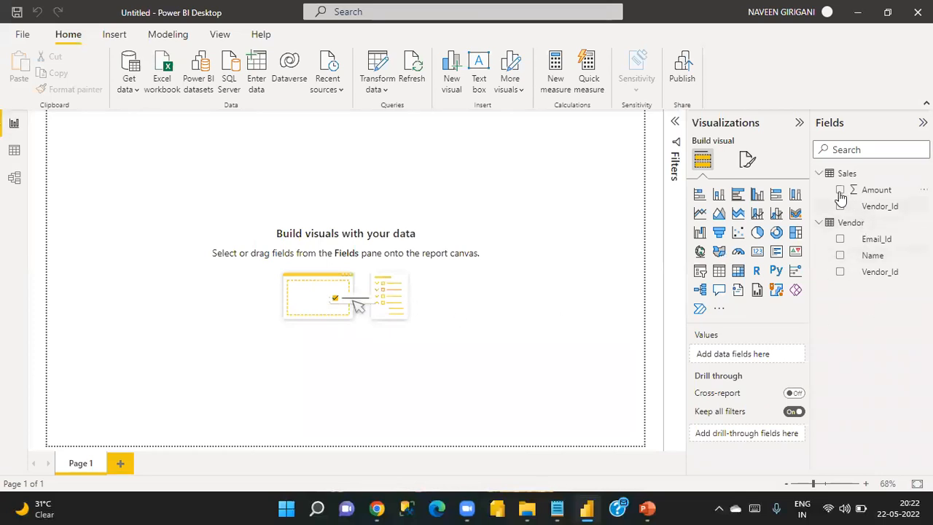
left_click(840, 272)
left_click(841, 256)
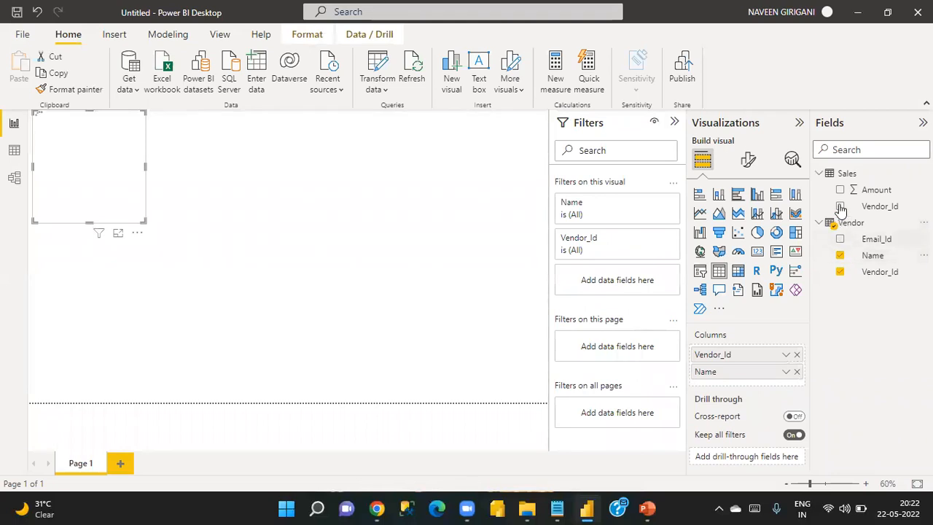
left_click(839, 239)
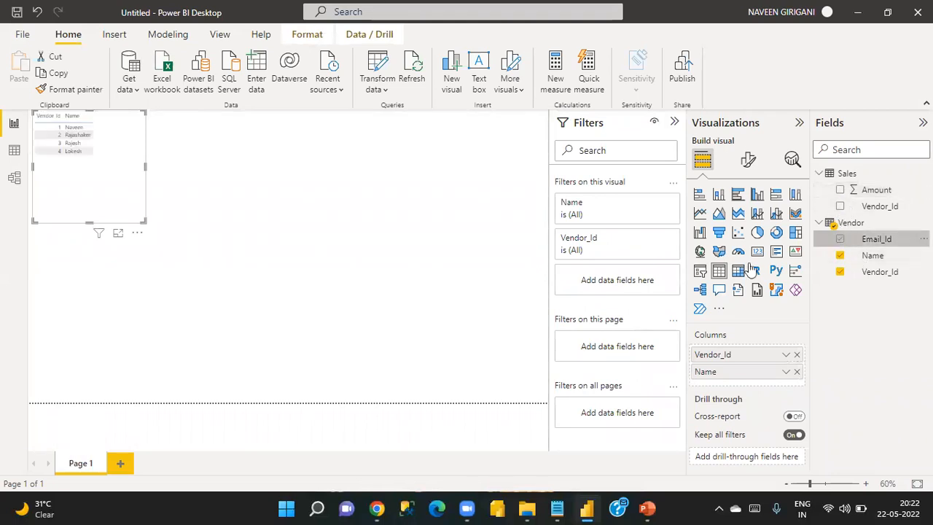
left_click_drag(145, 220, 339, 240)
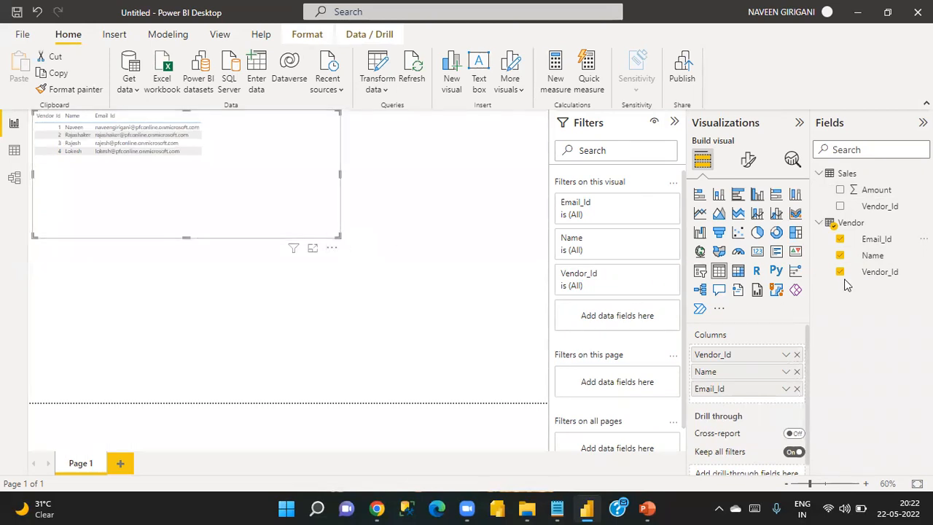
left_click(840, 191)
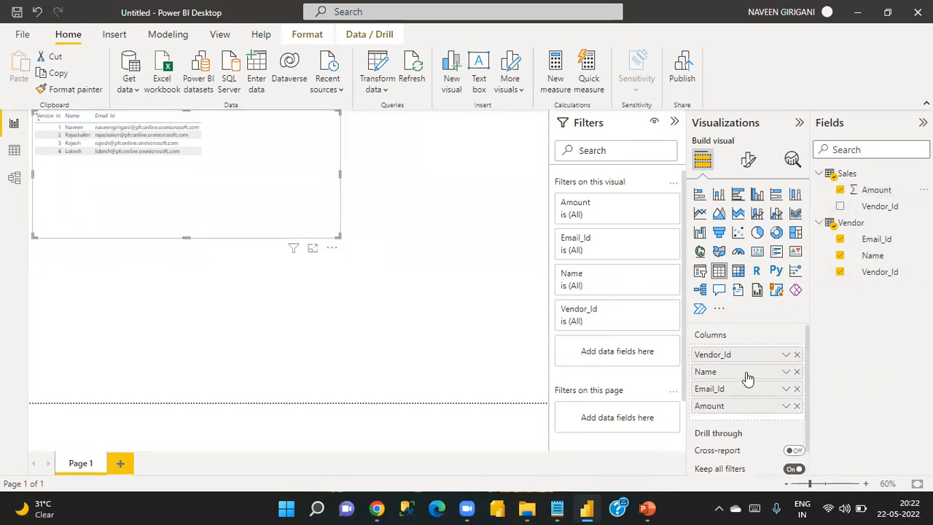
left_click_drag(740, 406, 722, 391)
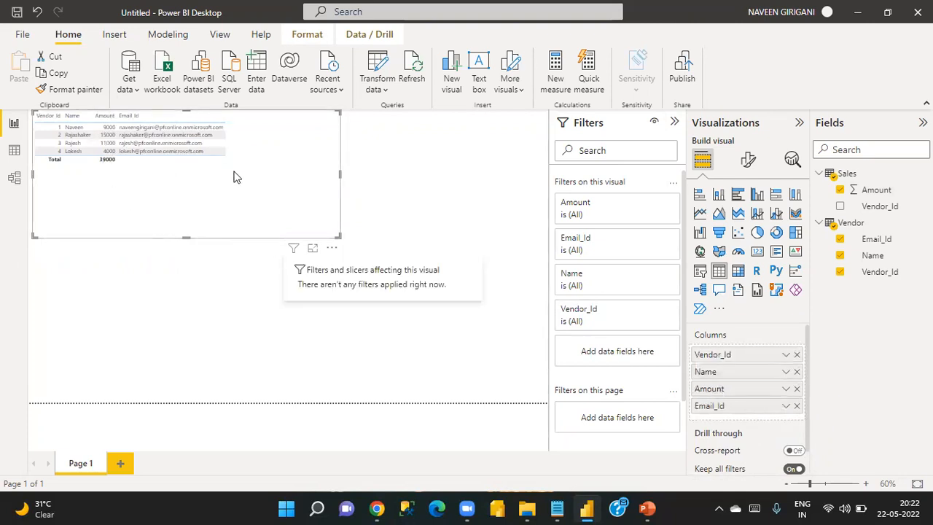
Customize the current report theme, setting the font size of title text to 15 pt.
left_click(115, 34)
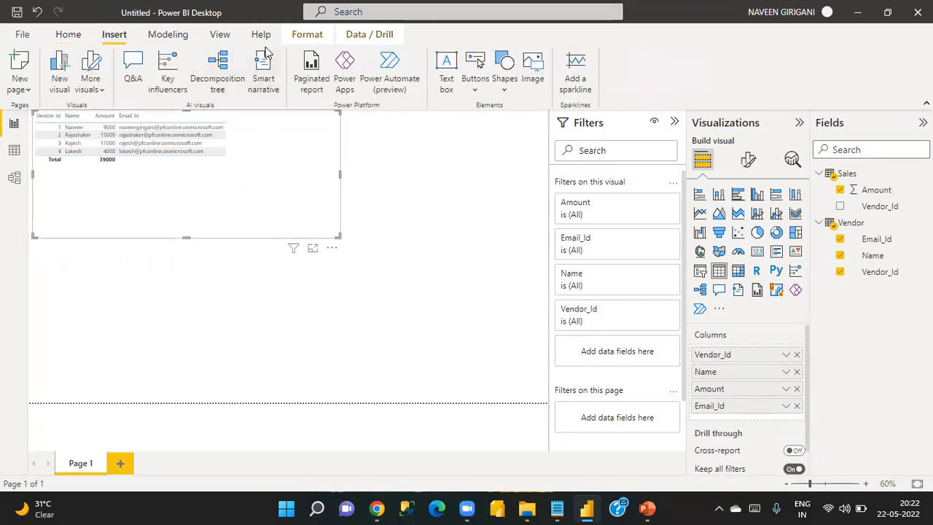
left_click(219, 34)
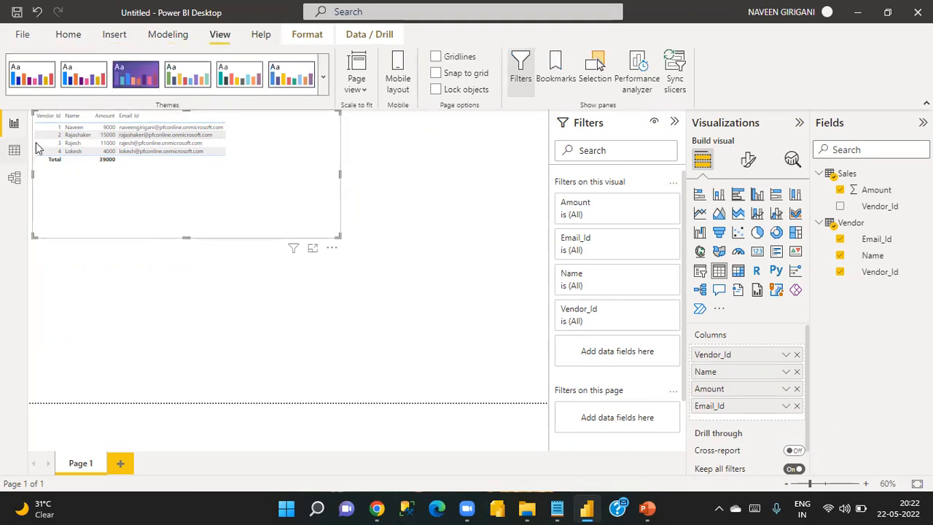
left_click(324, 78)
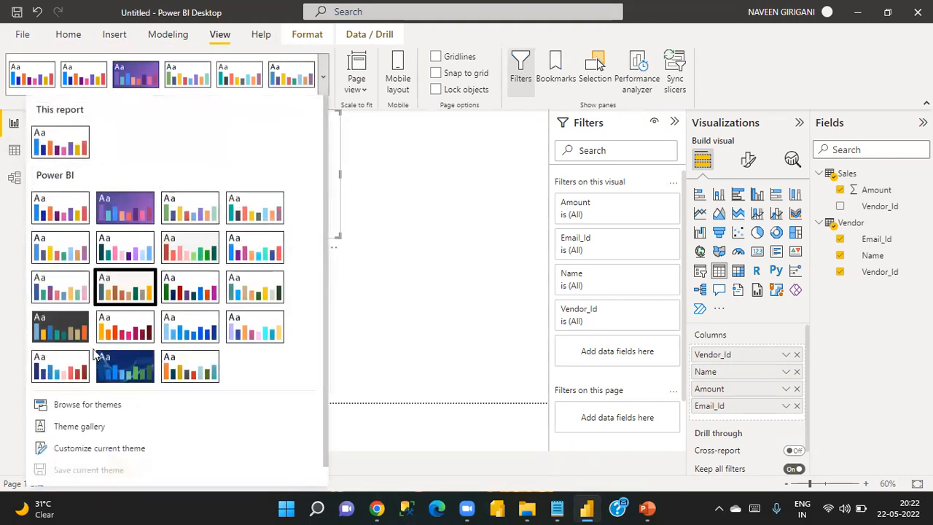
left_click(339, 217)
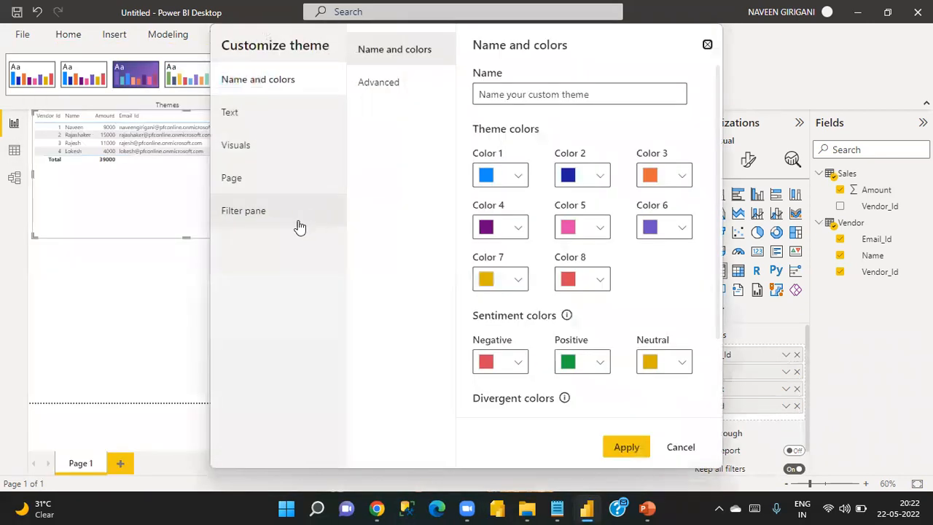
left_click(244, 115)
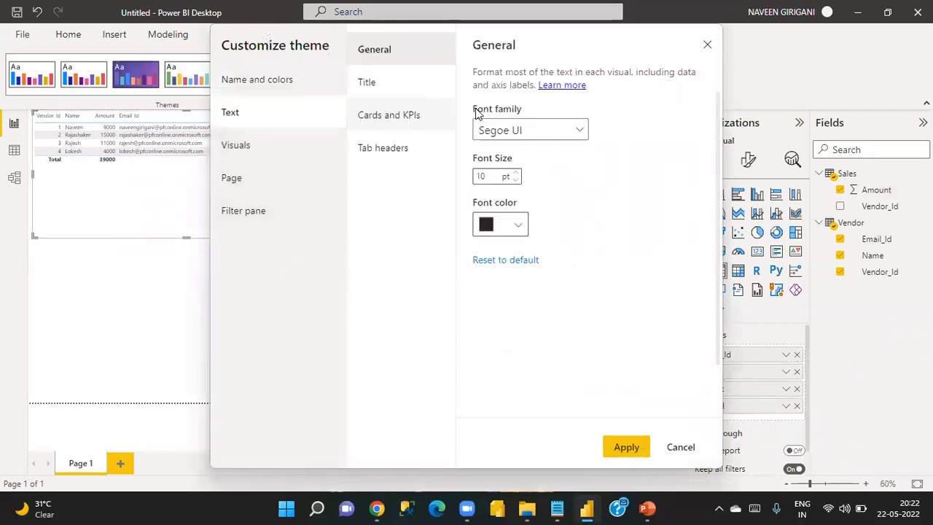
left_click(386, 91)
left_click(514, 164)
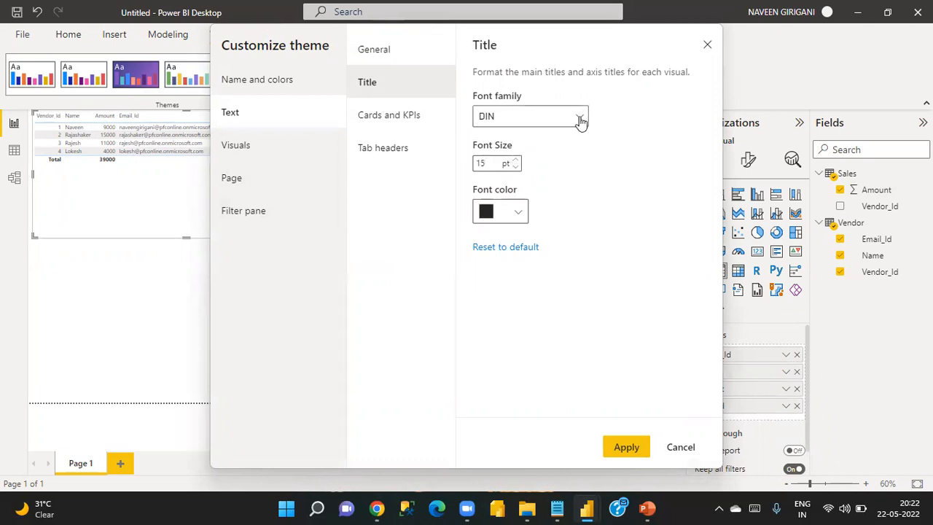
Increase the font size of the theme's general text and apply the customized theme.
left_click(416, 60)
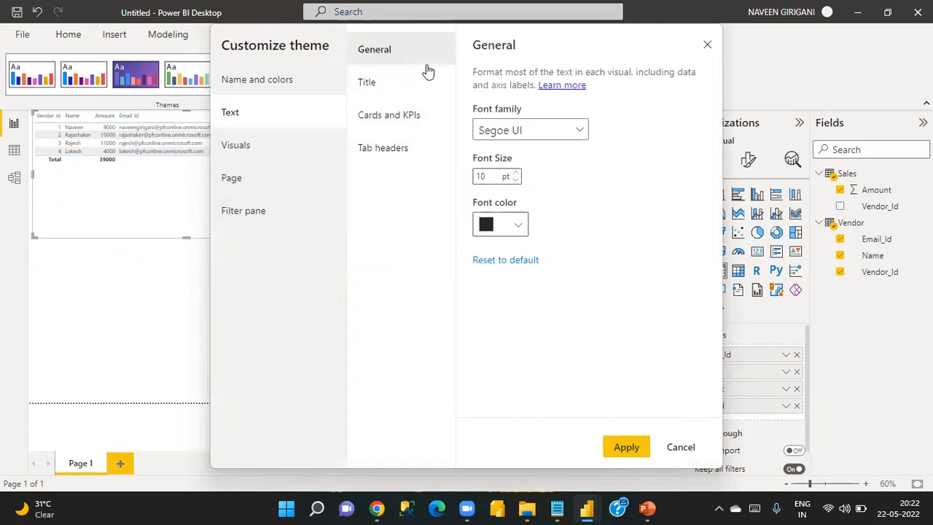
left_click(516, 174)
left_click(516, 173)
left_click(516, 174)
left_click(516, 174)
left_click(627, 447)
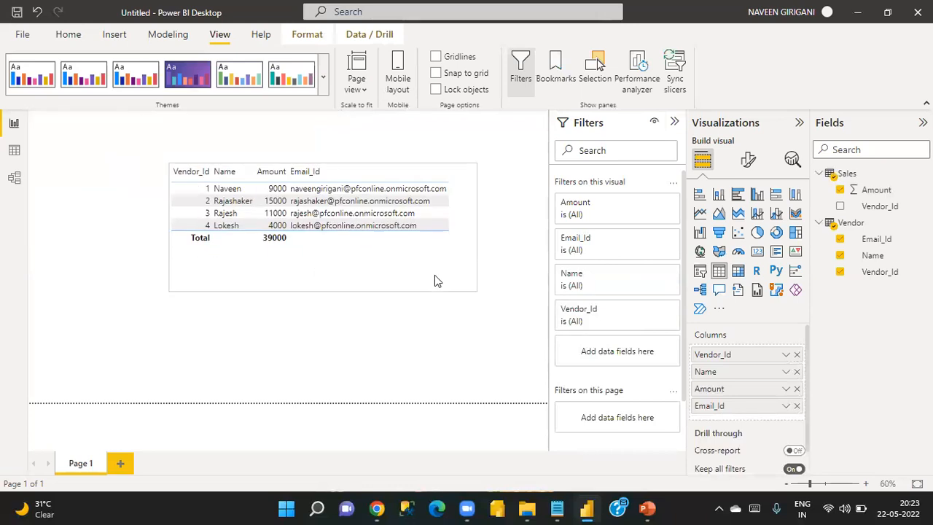
Turn on the visual border and the shadow for the vendor table visual.
left_click(435, 280)
left_click(748, 160)
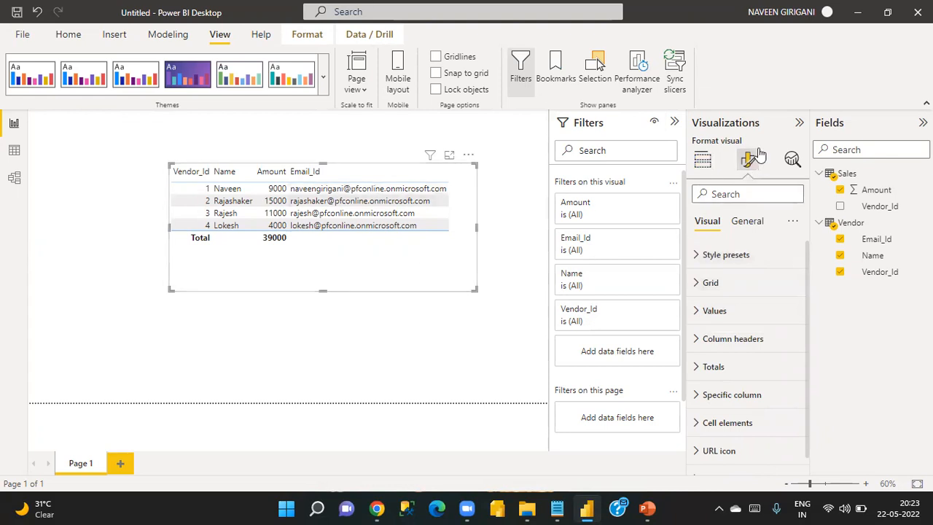
left_click(743, 222)
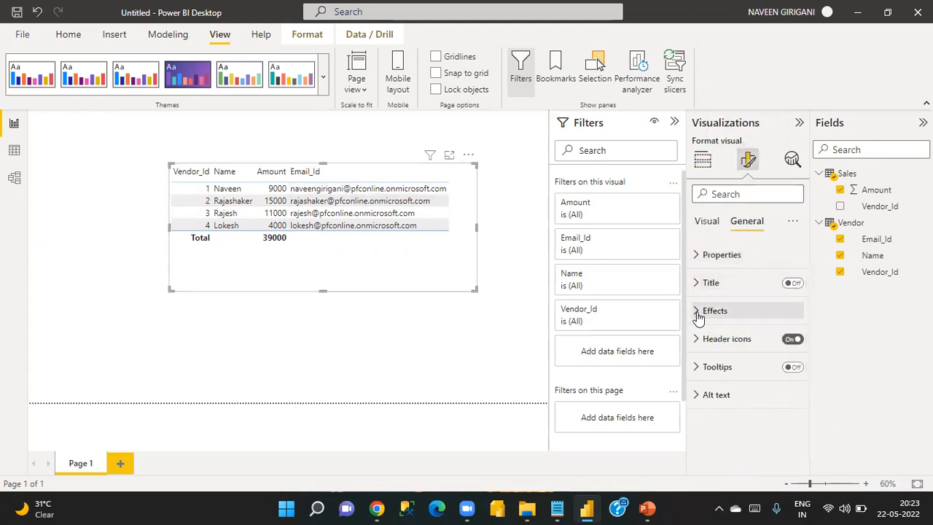
left_click(698, 312)
scroll(744, 409, "down", 3)
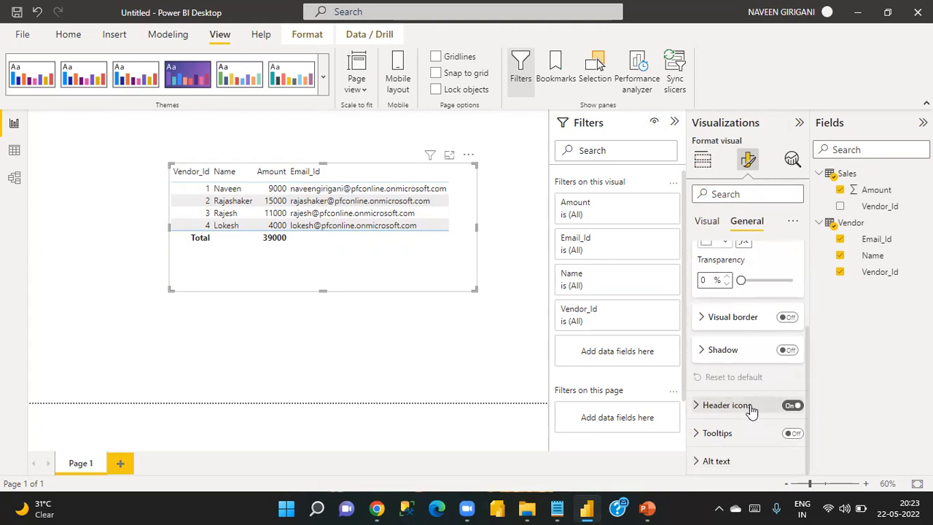
left_click(787, 317)
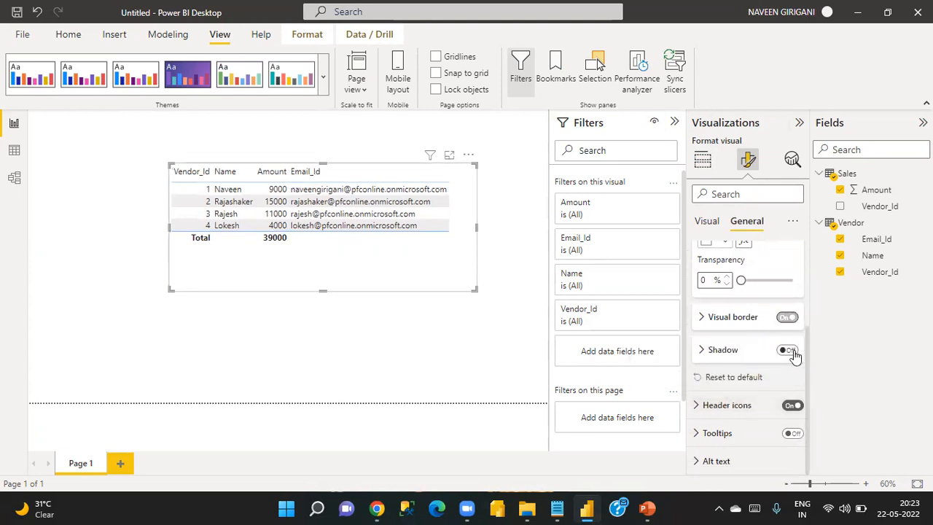
left_click(789, 351)
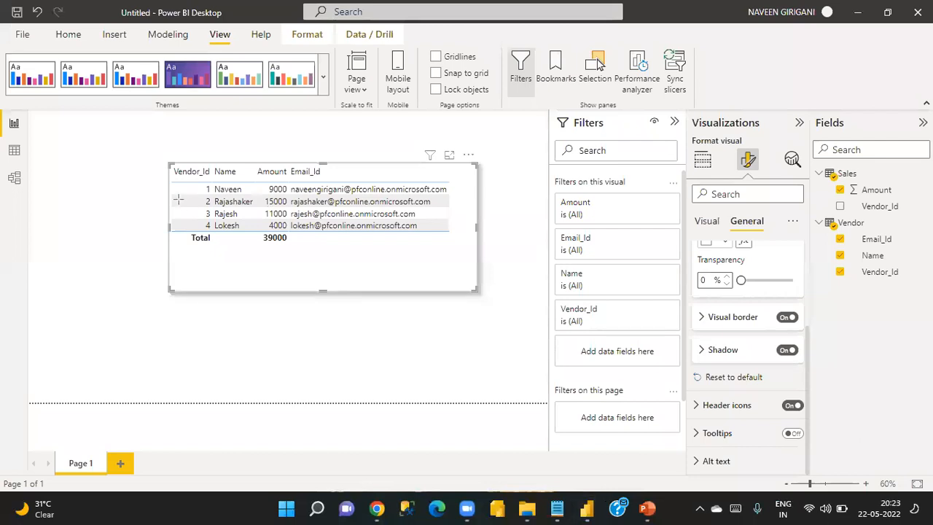
left_click_drag(170, 182, 481, 198)
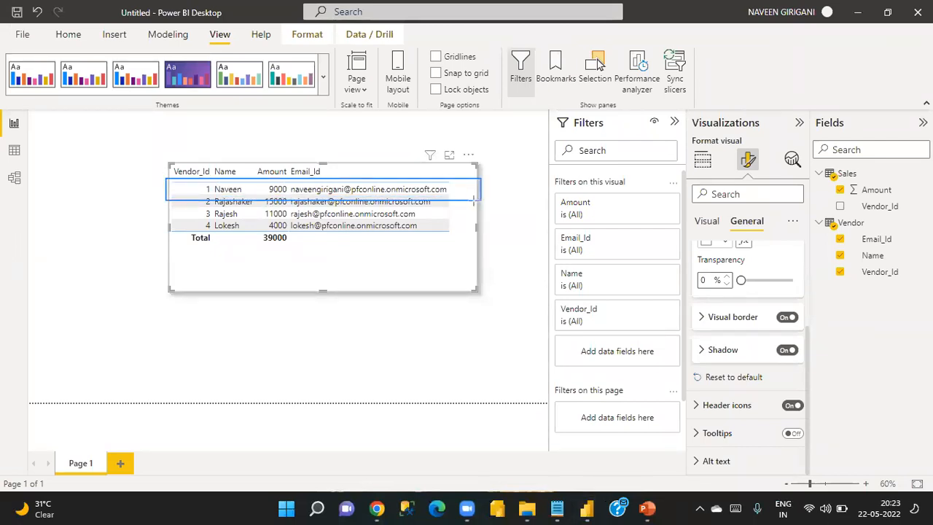
left_click_drag(167, 213, 488, 241)
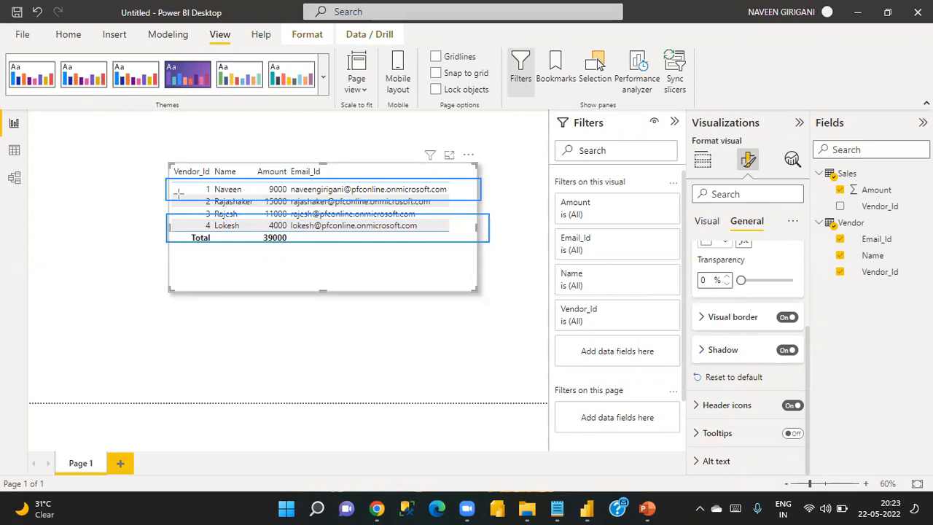
left_click_drag(160, 198, 477, 223)
key("ctrl+z")
key("ctrl+z")
key("ctrl+z")
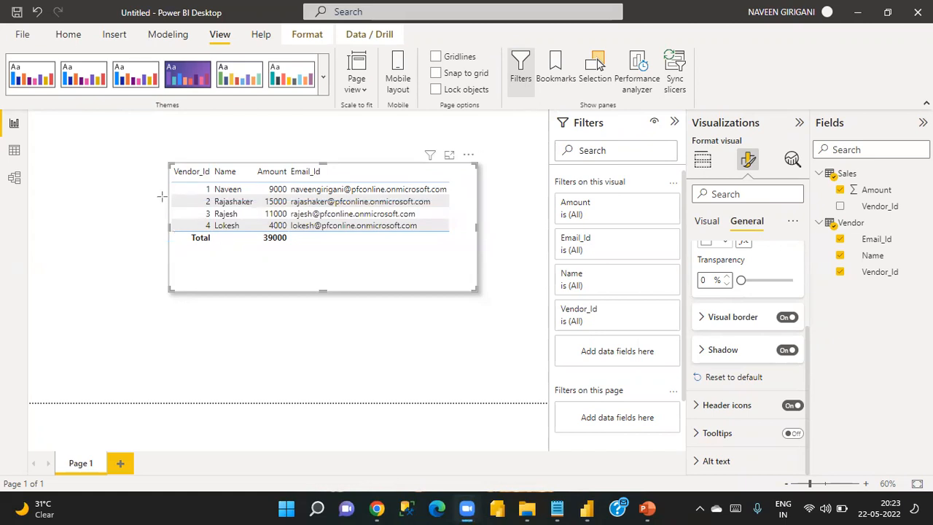
mouse_move(164, 192)
left_mouse_down()
mouse_move(341, 210)
mouse_move(476, 210)
left_mouse_up()
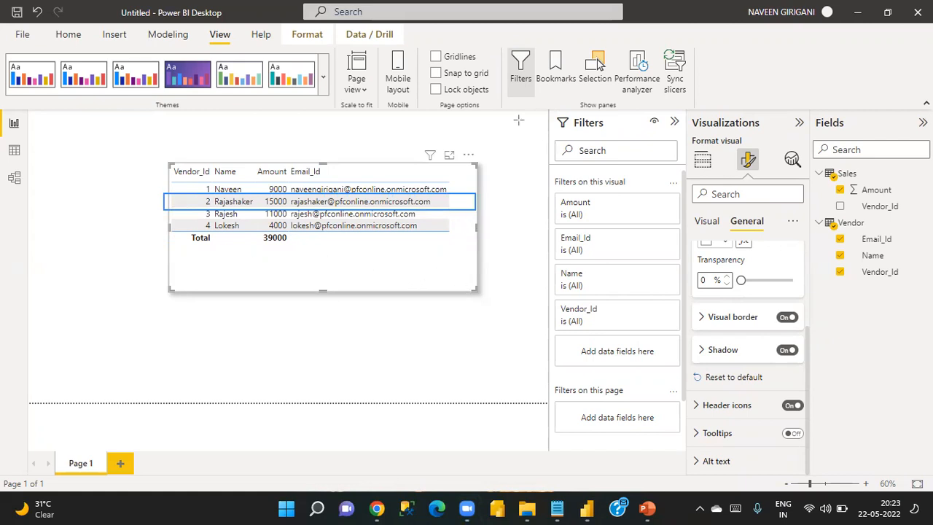
key("ctrl+z")
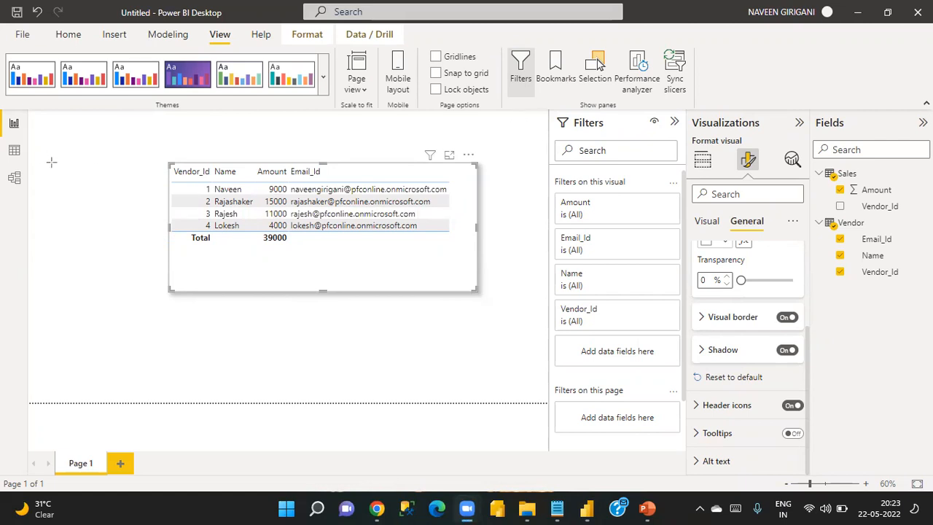
left_click_drag(425, 271, 466, 278)
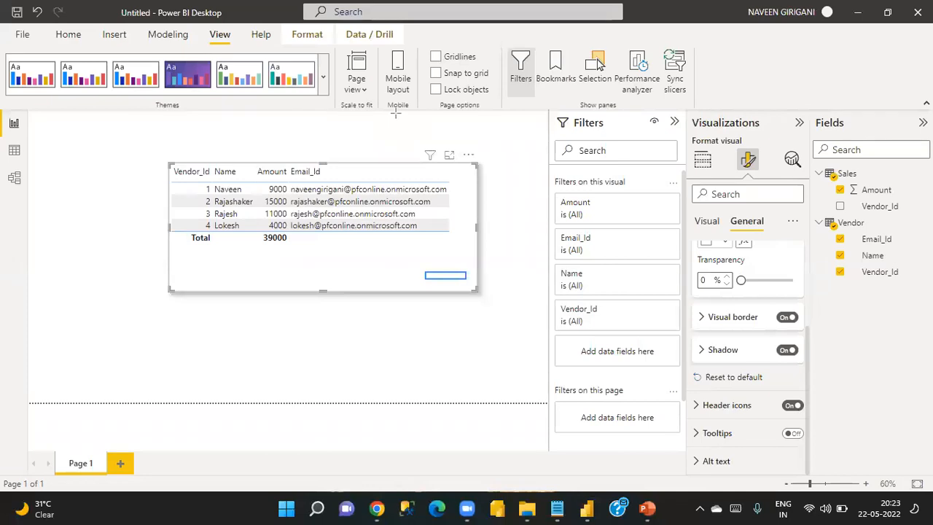
Create a new security role named User for the report.
left_click(14, 122)
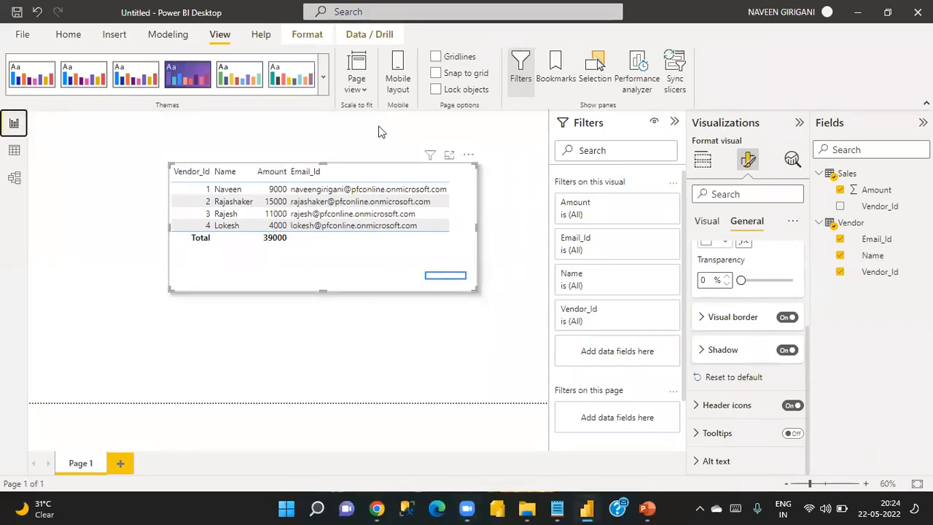
left_click(166, 37)
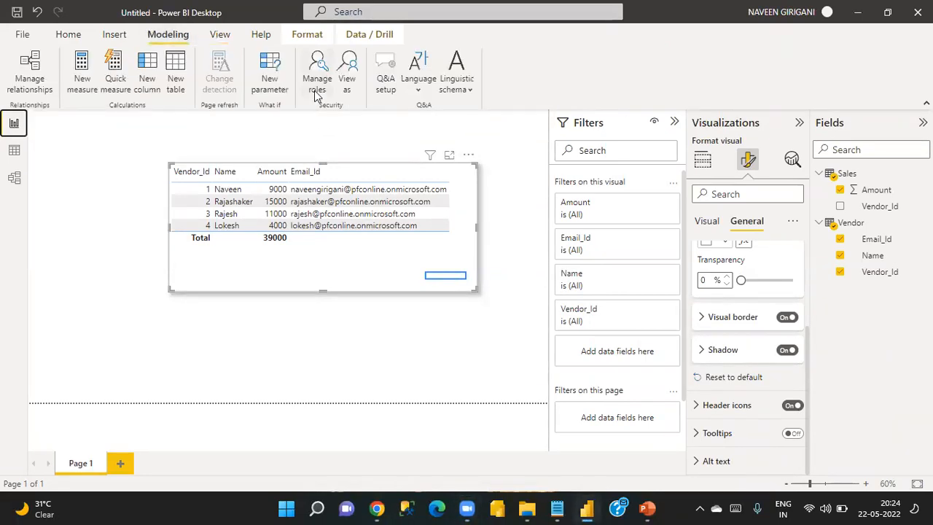
left_click(316, 78)
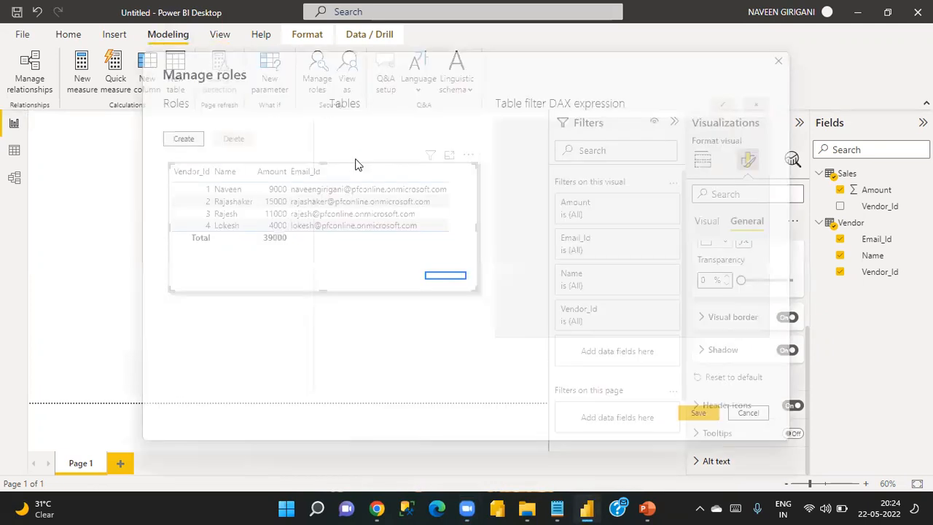
left_click(191, 139)
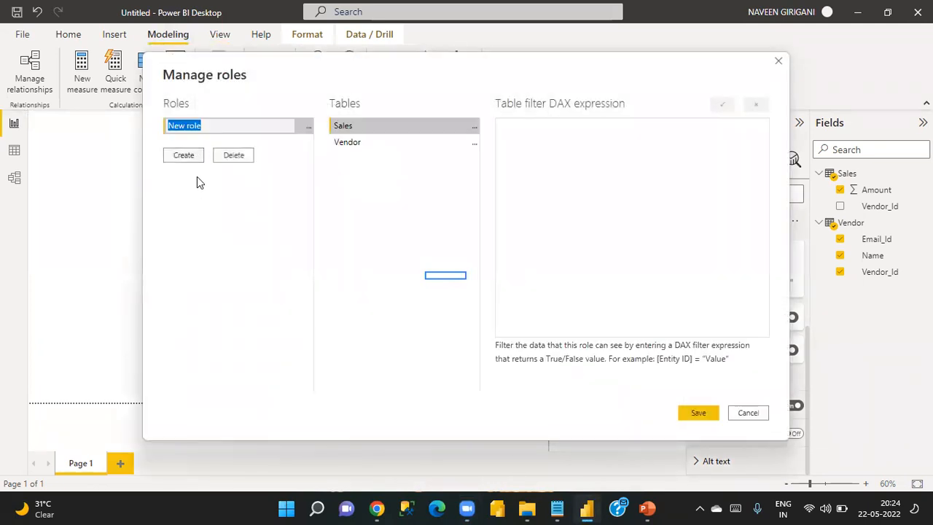
type("User")
Filter the Vendor table for the User role with [Email_Id] = userprincipalname() and save the role.
left_click(406, 143)
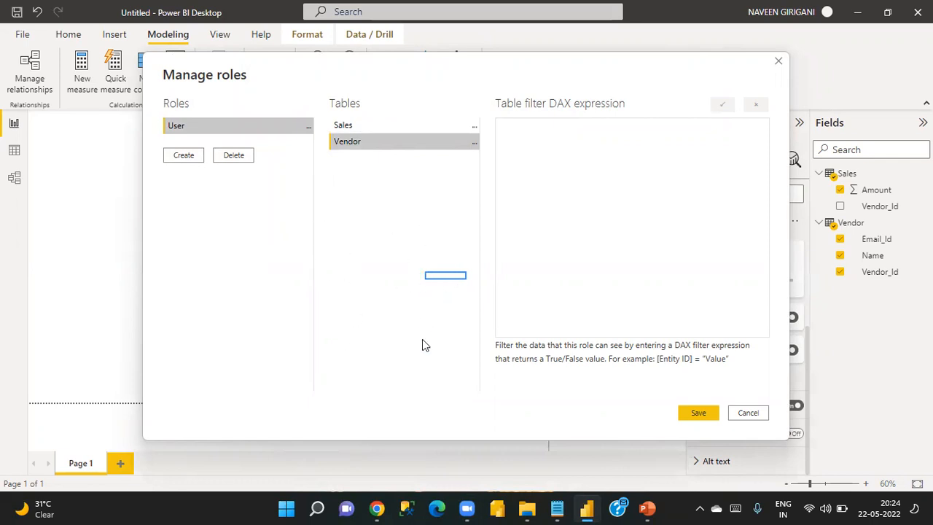
left_click(476, 143)
mouse_move(534, 152)
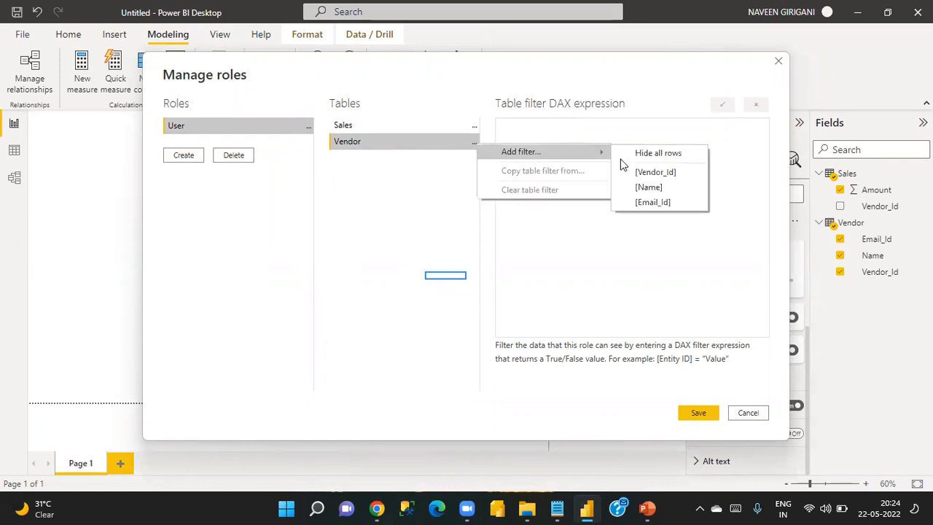
left_click(662, 203)
left_click_drag(562, 131, 596, 131)
type("userprincipalname(")
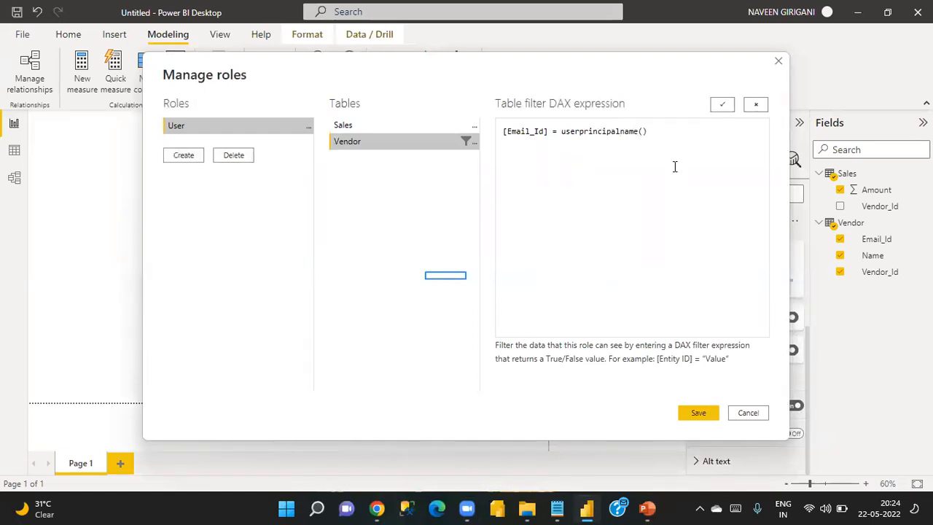
left_click(699, 414)
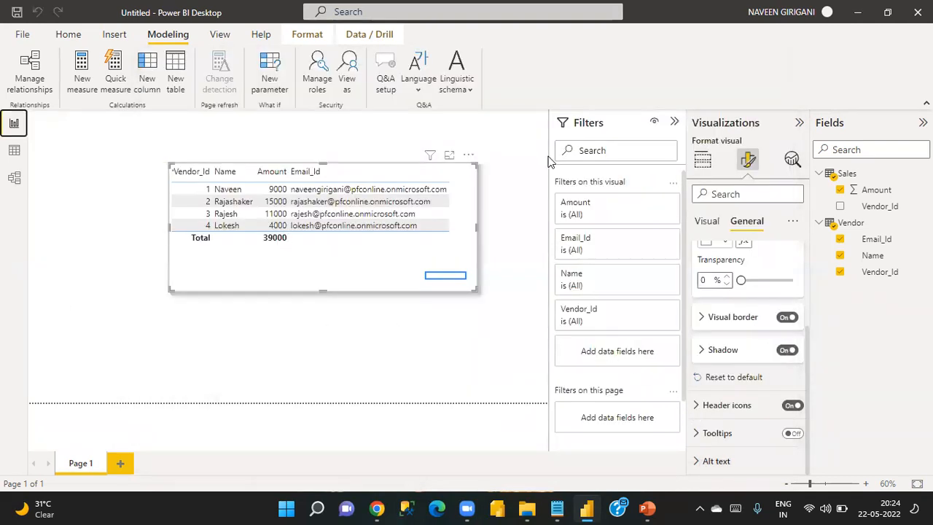
View the report as the User role to check the vendor table, then stop viewing.
left_click(359, 93)
left_click(358, 201)
left_click(498, 352)
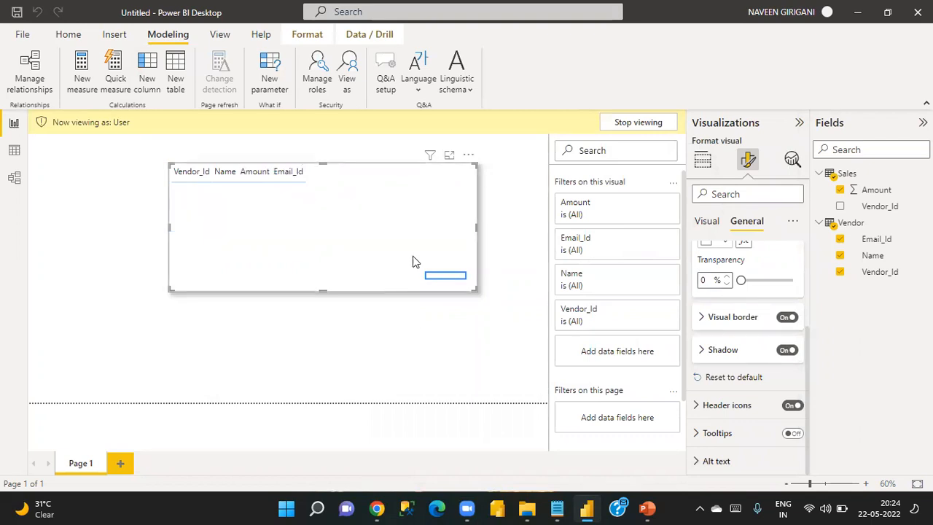
left_click(631, 122)
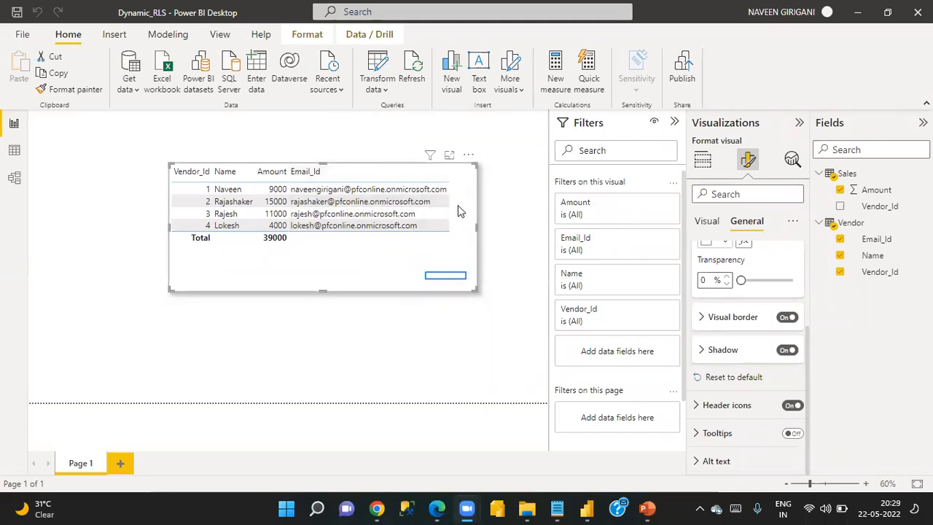
Save the Dynamic_RLS report and publish it to Infy_dev_workspace, replacing the existing dataset.
left_click(169, 40)
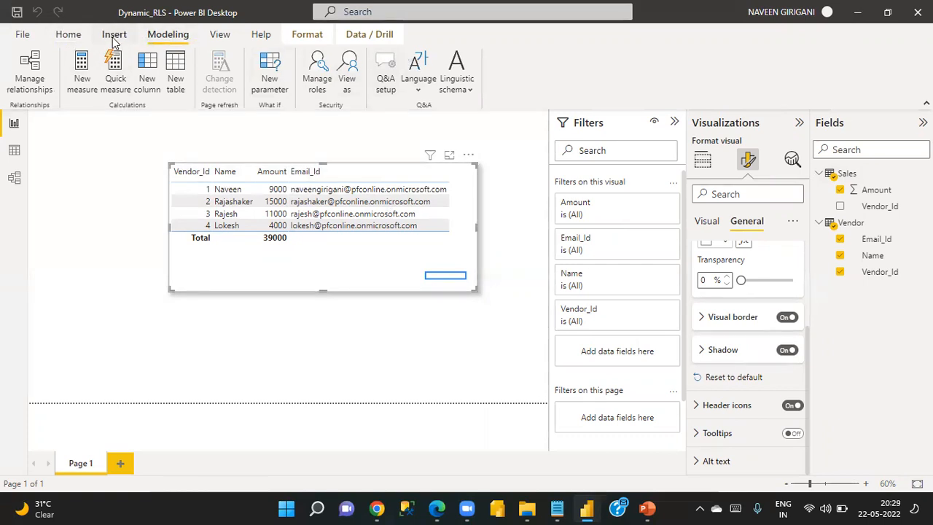
left_click(683, 73)
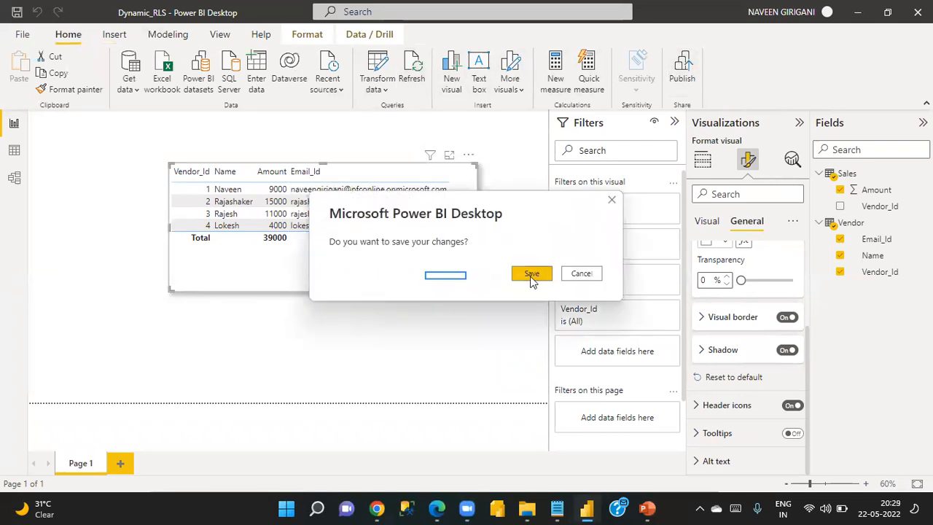
left_click(531, 274)
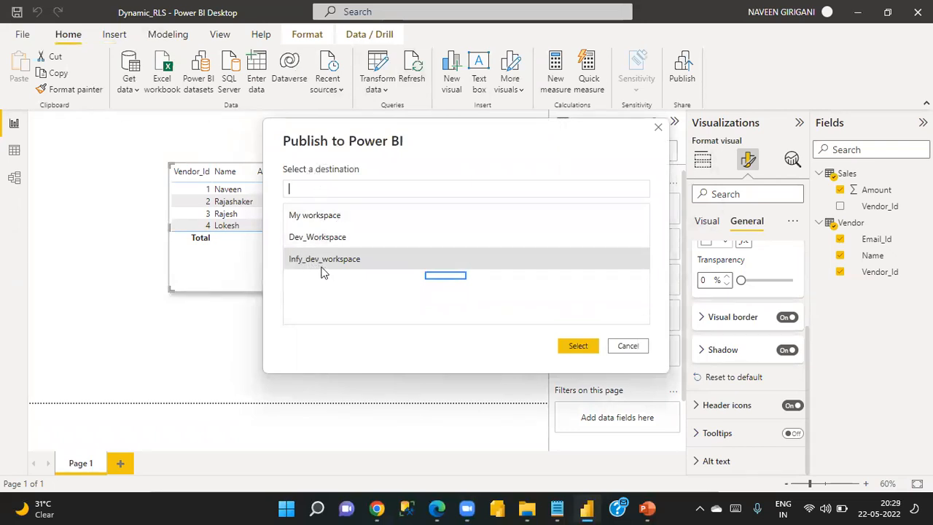
left_click(576, 348)
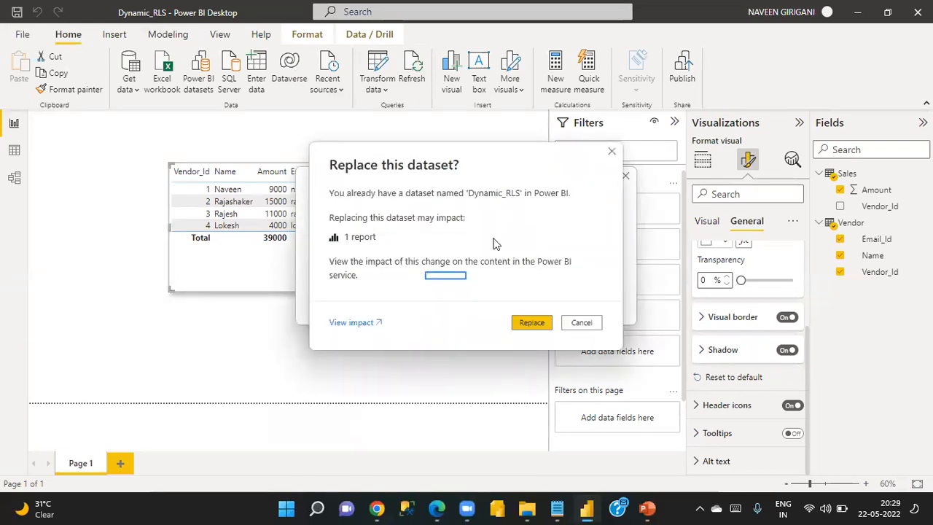
left_click(531, 322)
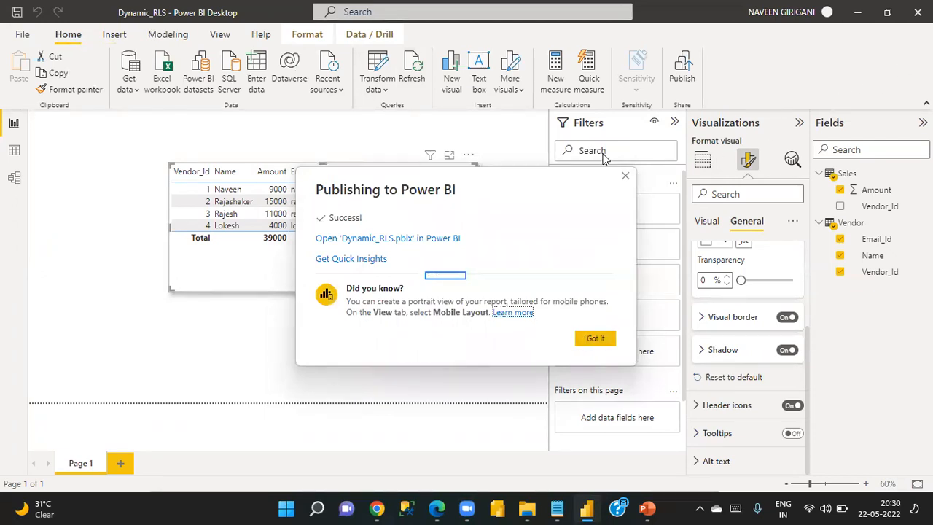
Switch to the Power BI service and open the most recently refreshed Dynamic_RLS report in Infy_dev_workspace.
left_click(362, 261)
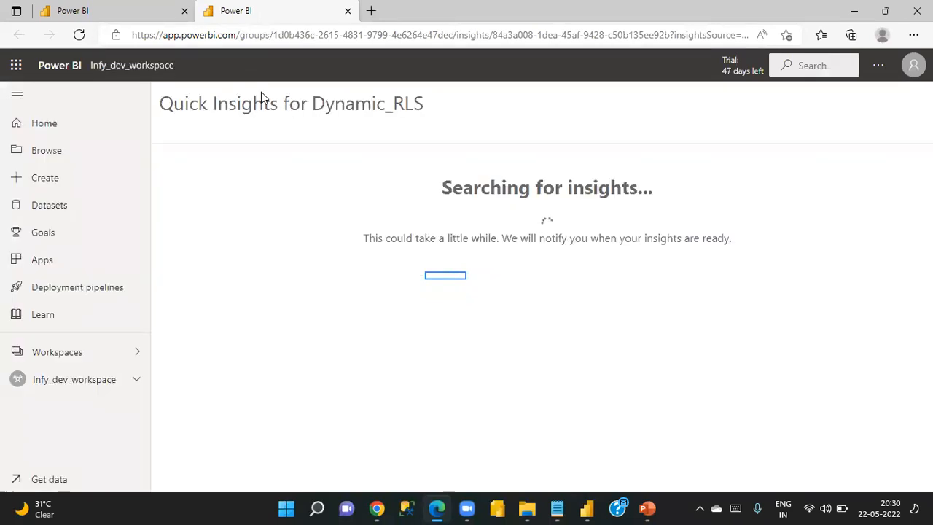
left_click(73, 354)
left_click(225, 217)
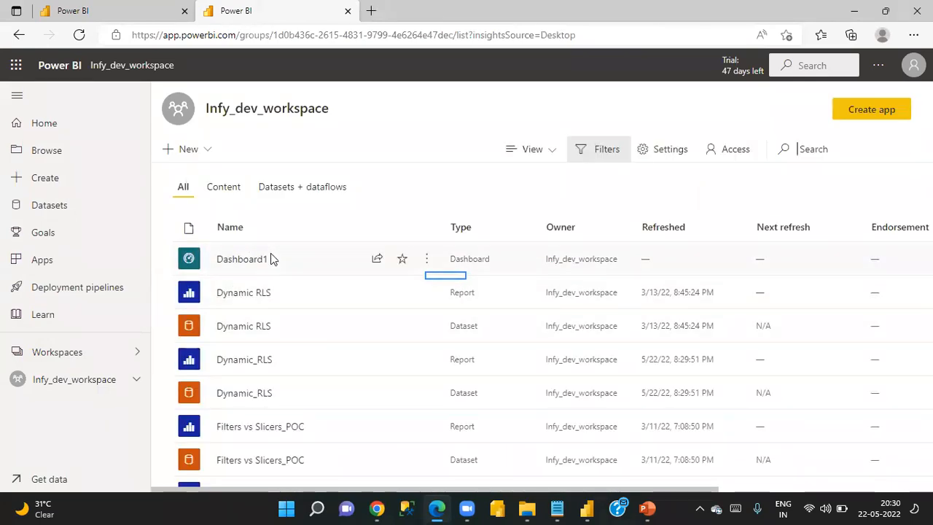
left_click(687, 230)
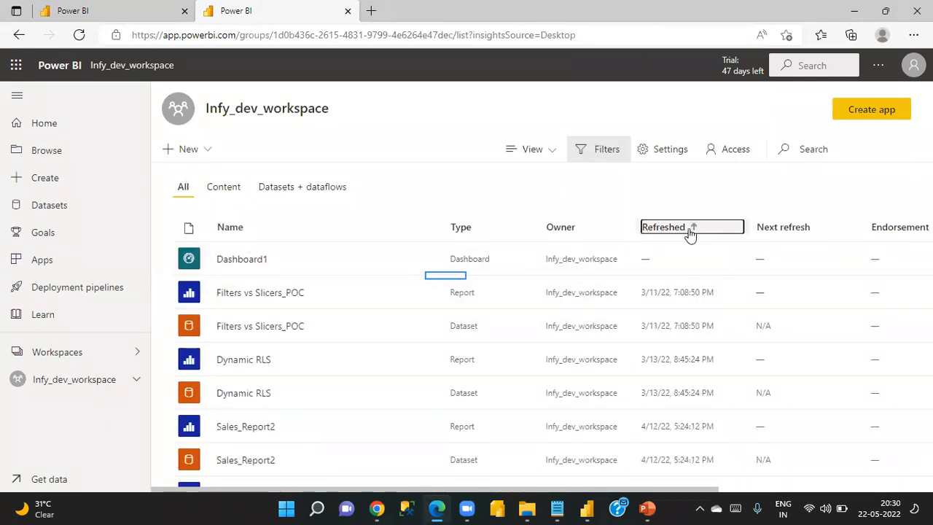
left_click(690, 231)
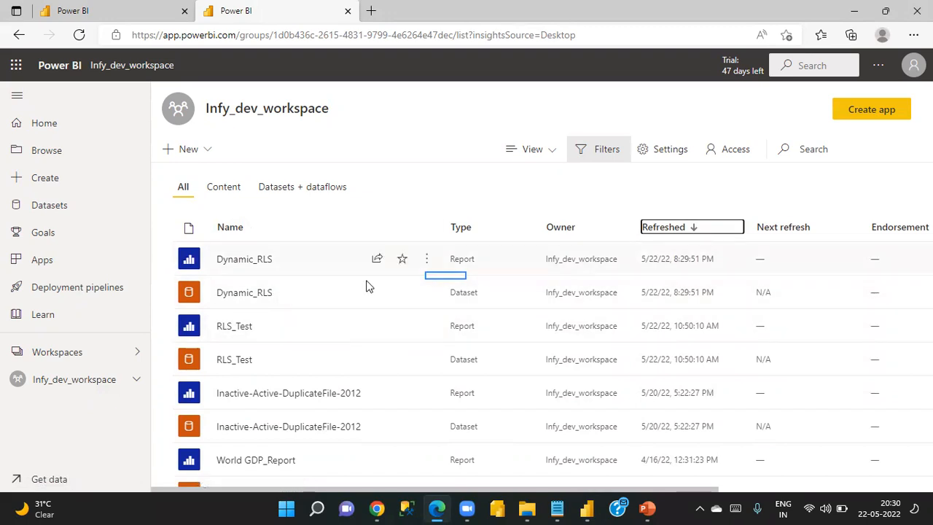
left_click(246, 260)
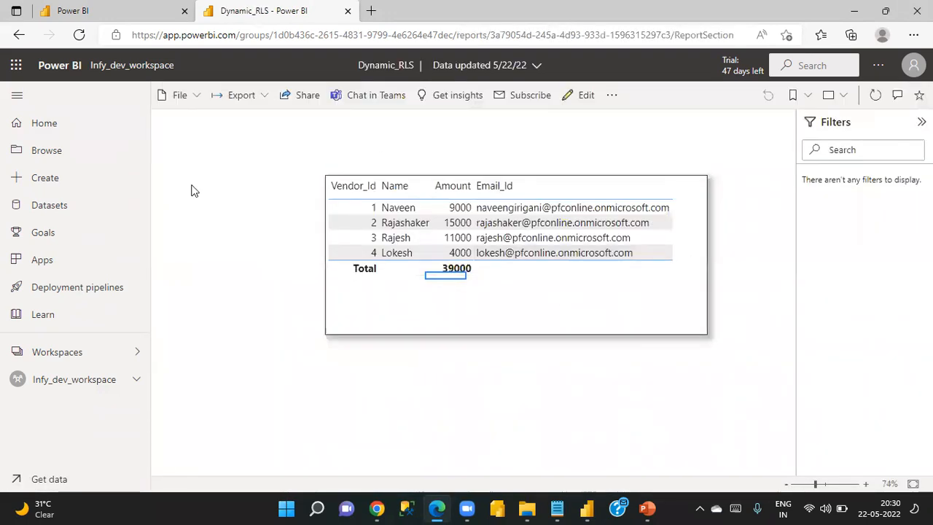
Open the row-level security settings of the Dynamic_RLS dataset, sorting the workspace content by latest refresh to find it.
left_click(137, 68)
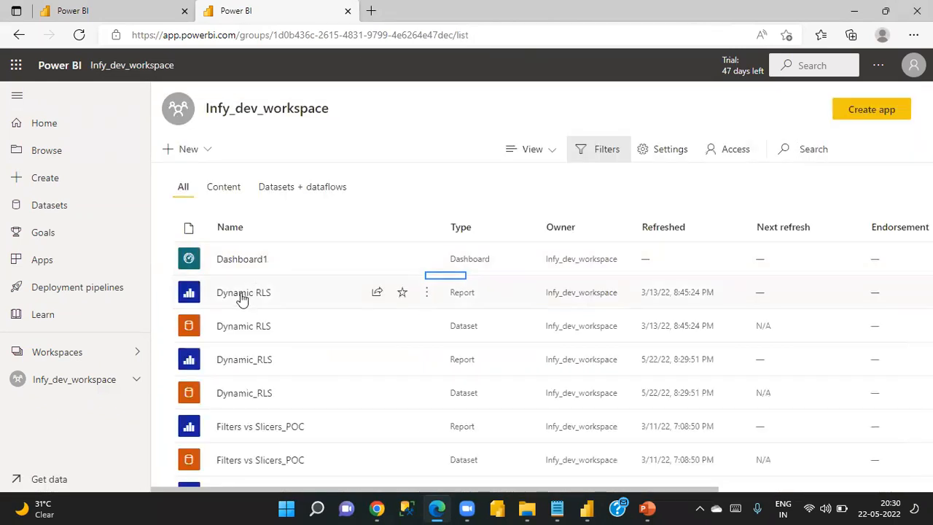
left_click(428, 295)
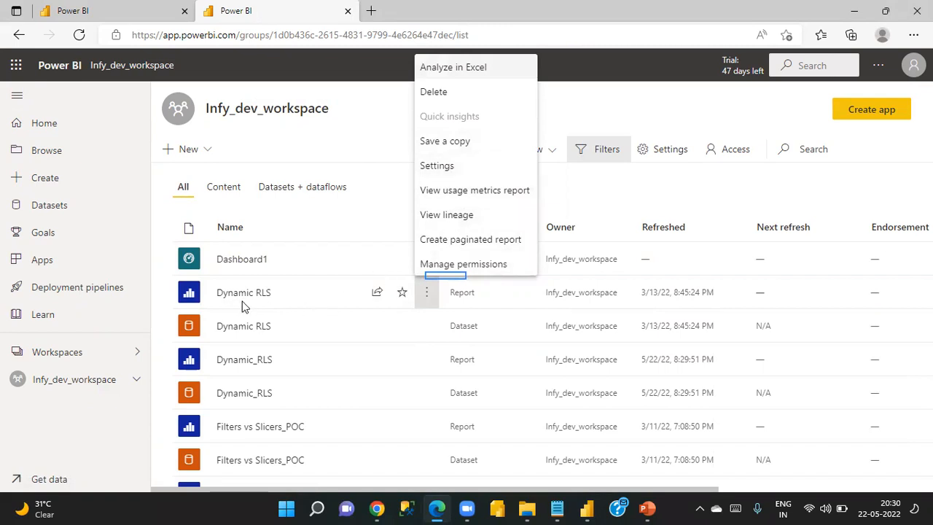
left_click(326, 266)
left_click(659, 235)
left_click(694, 233)
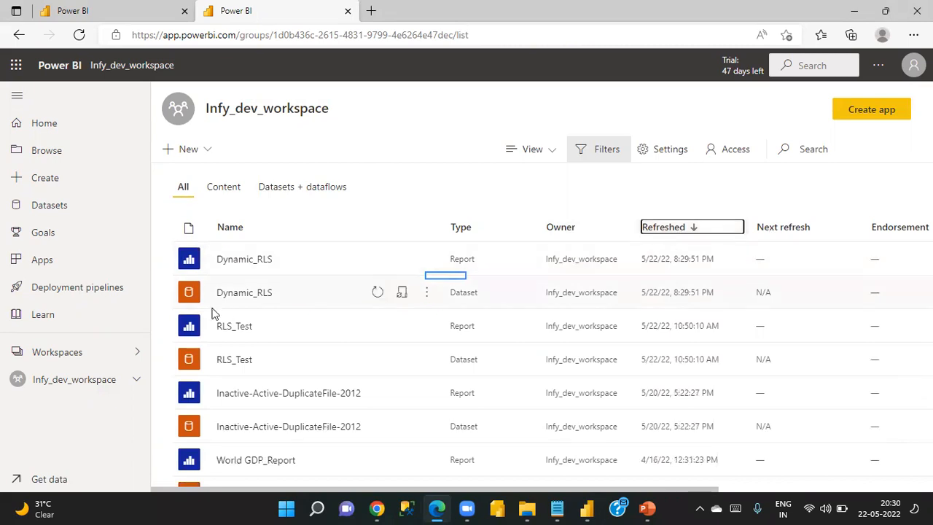
left_click(426, 292)
left_click(447, 211)
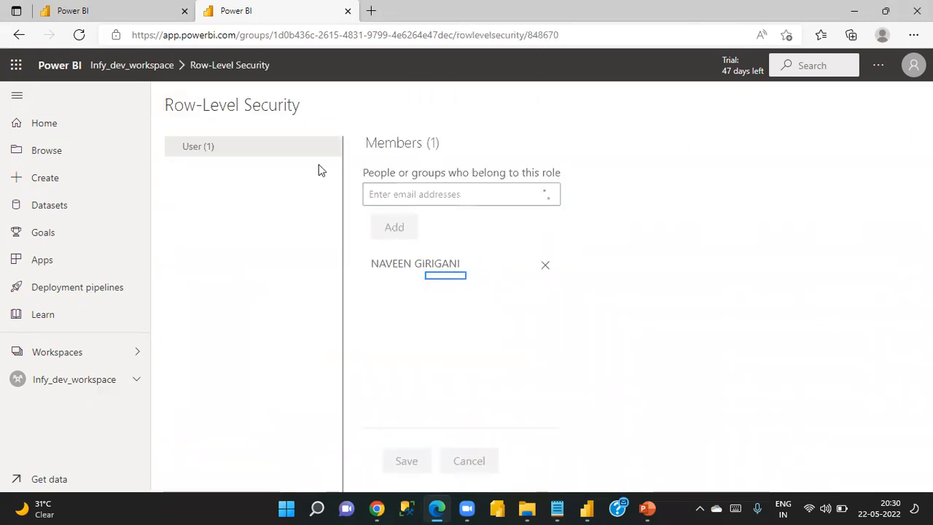
left_click(451, 214)
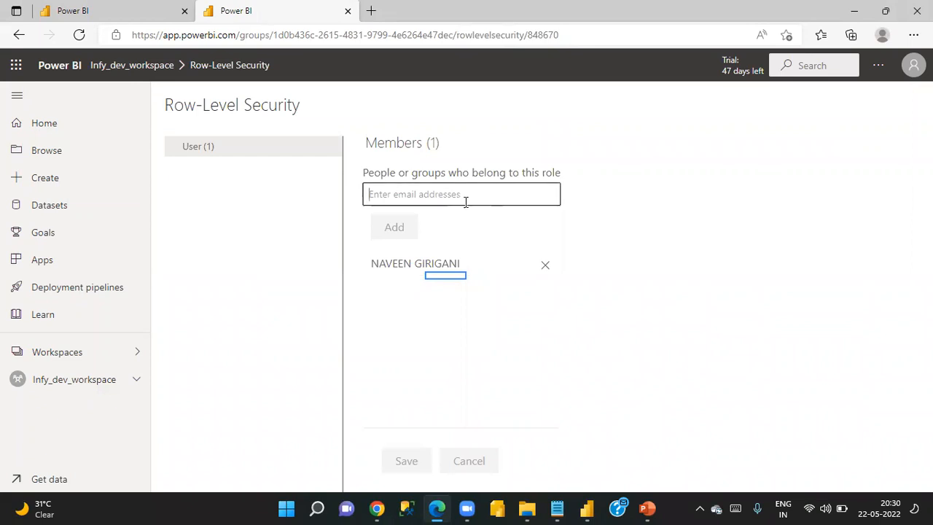
Try to add the vendor's own account to the User role's members and test the report as that role.
left_click(449, 195)
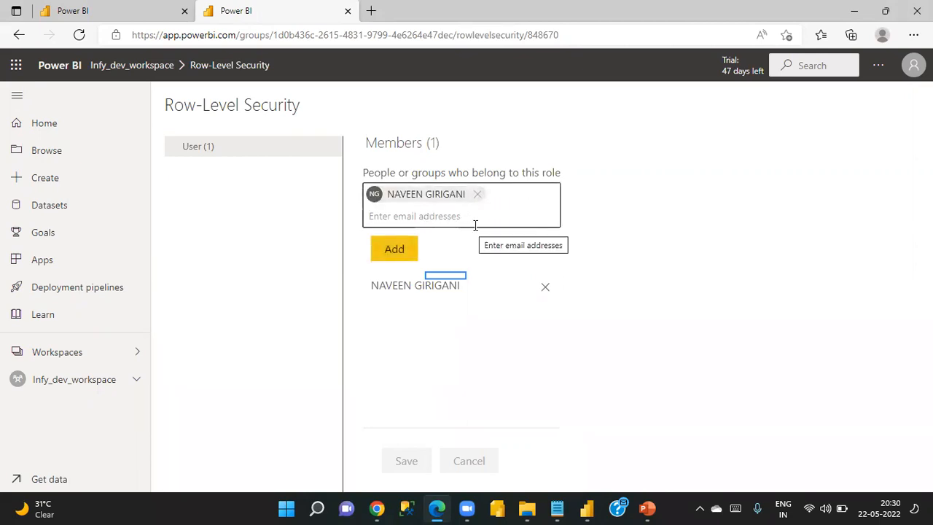
left_click(395, 255)
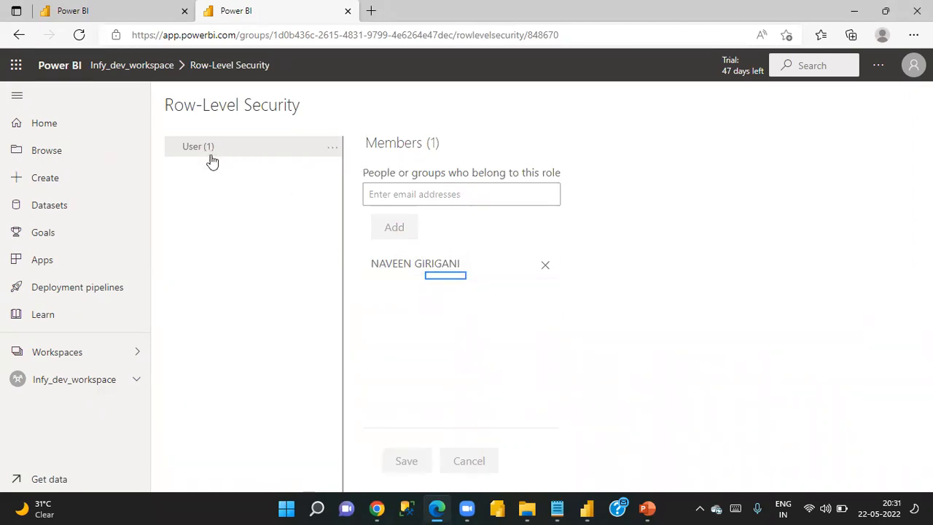
left_click(335, 148)
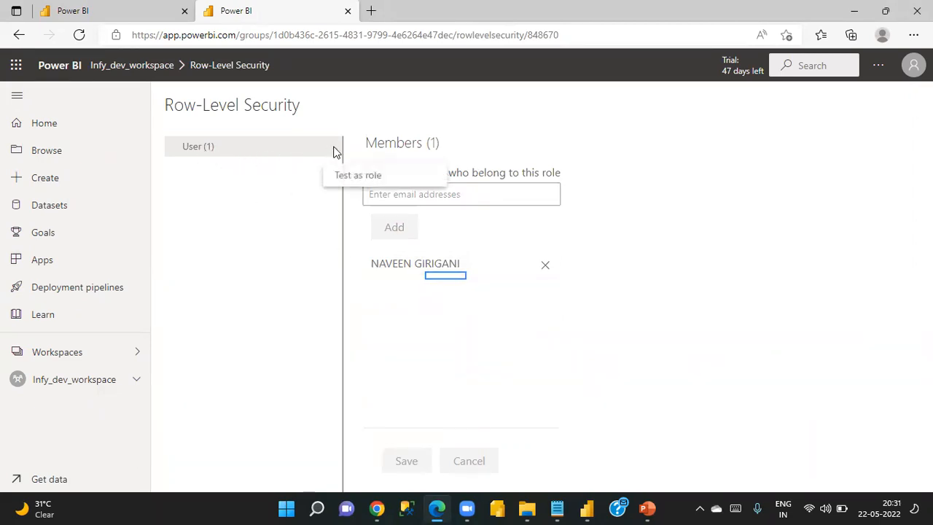
left_click(355, 177)
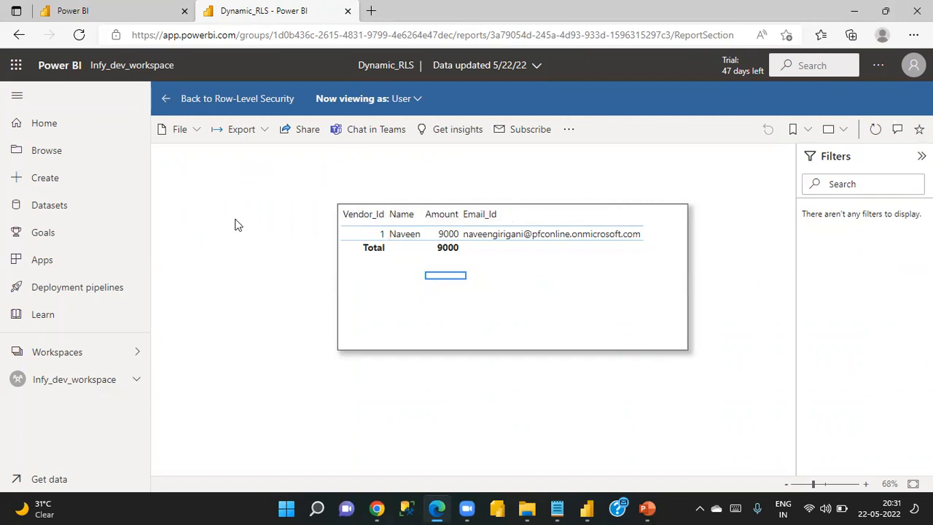
Return from the role test to the workspace and reopen the security settings of the newest Dynamic_RLS dataset.
left_click(150, 69)
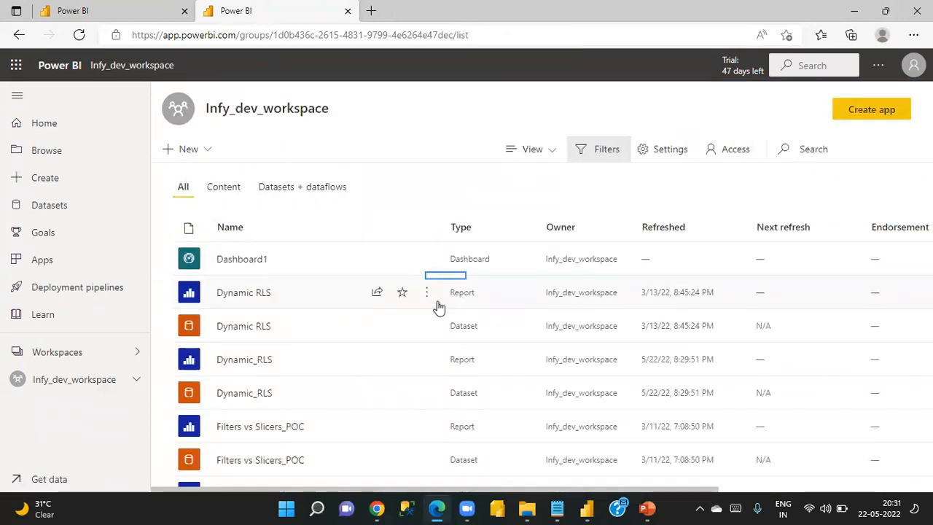
left_click(426, 295)
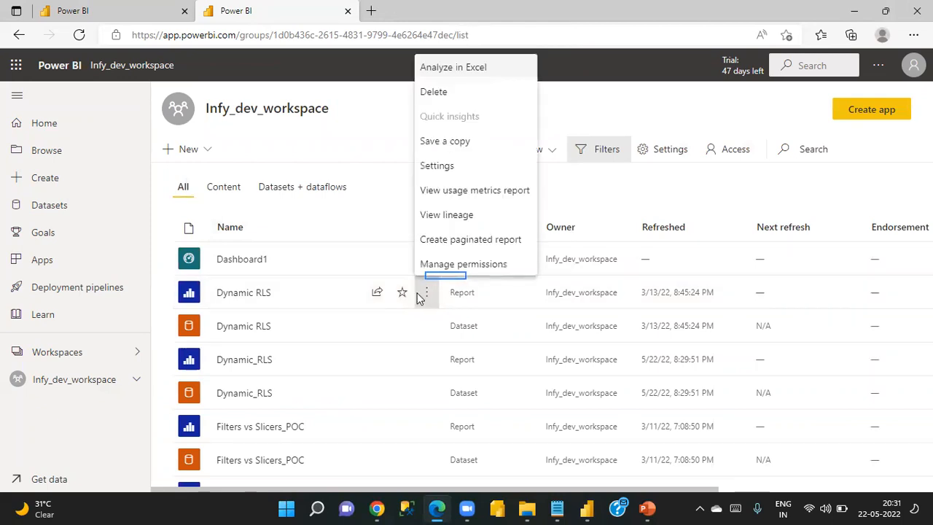
left_click(656, 241)
left_click(696, 231)
left_click(697, 234)
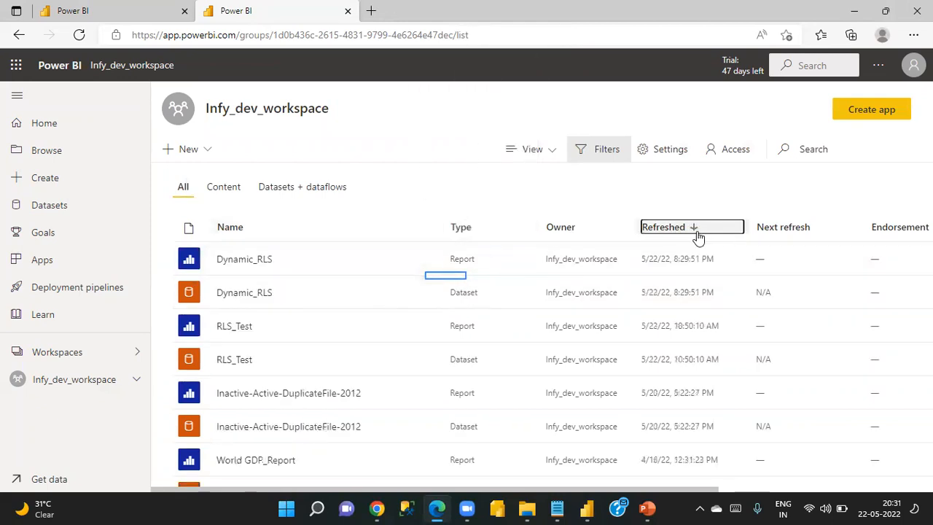
left_click(427, 295)
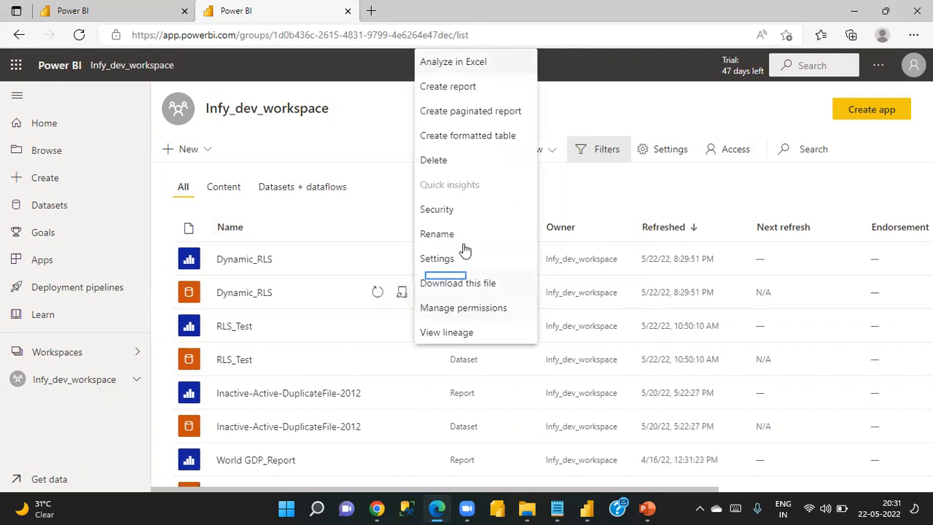
left_click(464, 215)
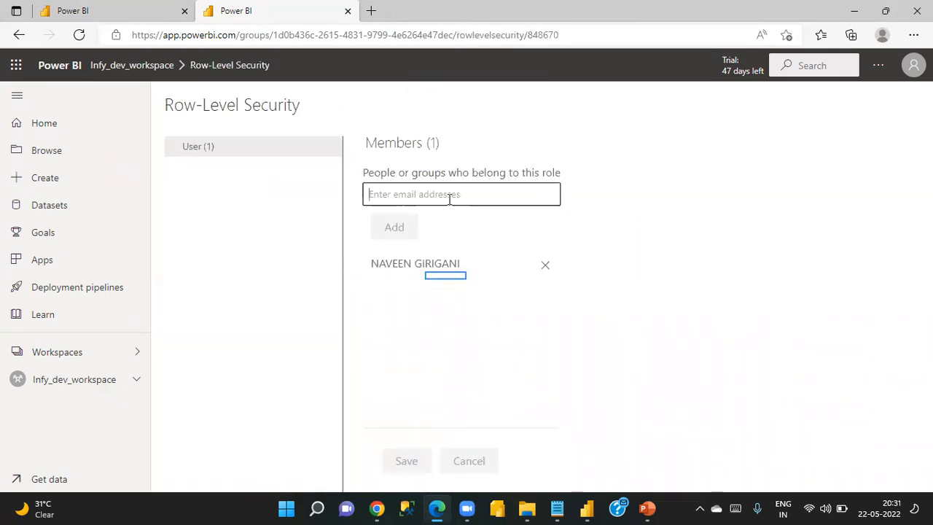
Try to enter another vendor by name as a member of the User role, then clear the entry.
type("lokesh")
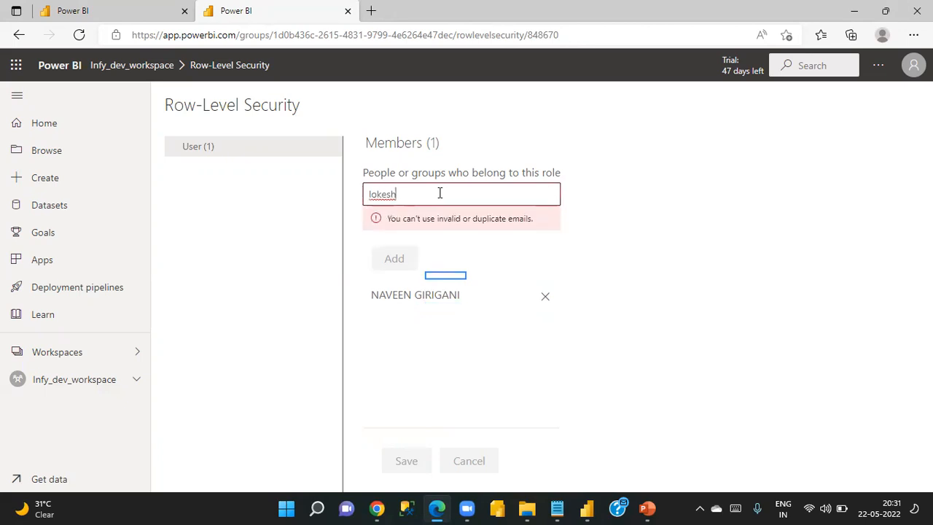
key("BackSpace")
key("BackSpace")
key("BackSpace")
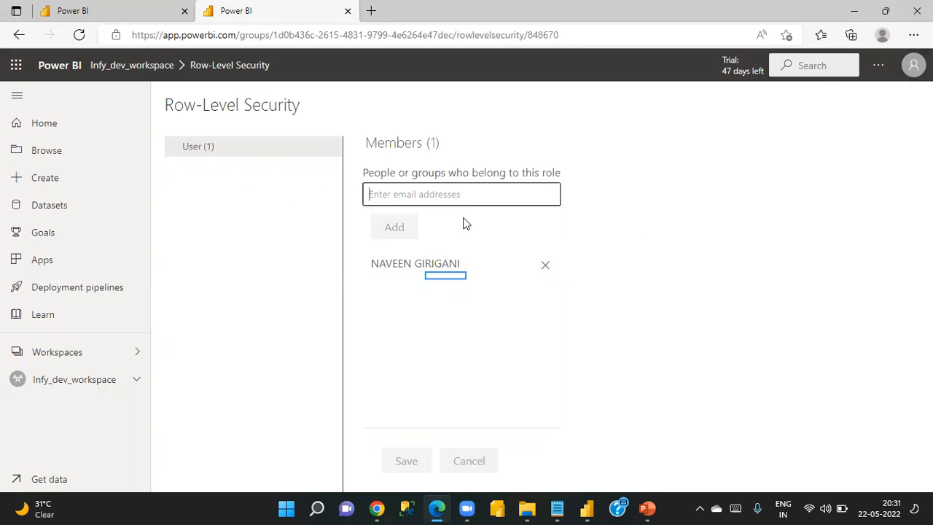
Switch back to Power BI Desktop and dismiss the publishing confirmation.
key("alt+Tab")
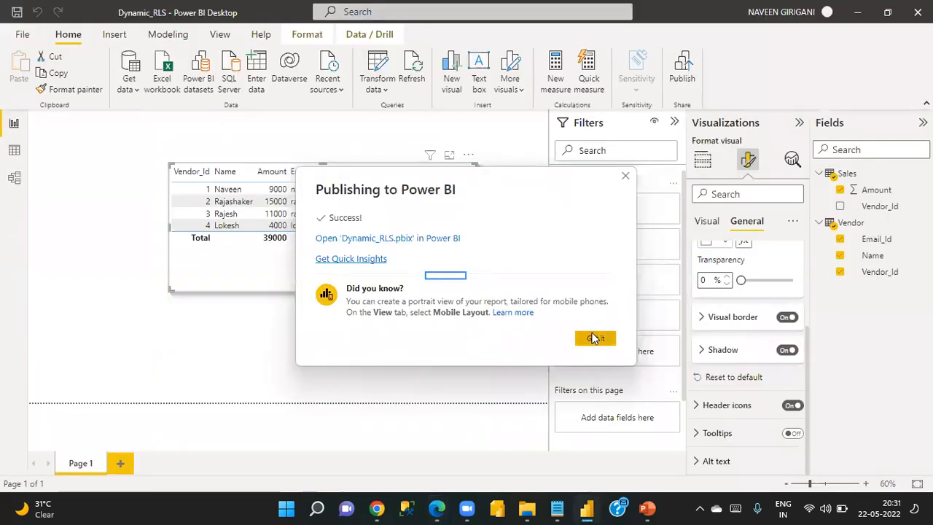
left_click(596, 336)
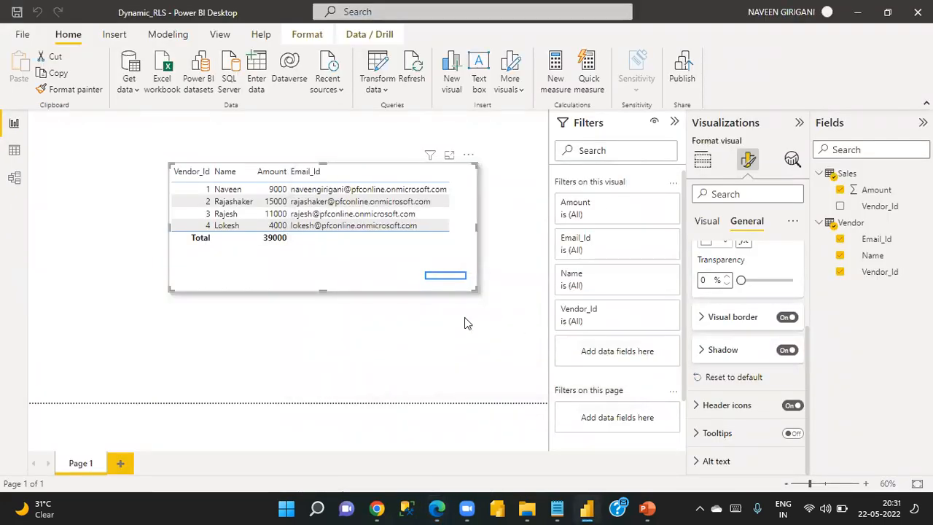